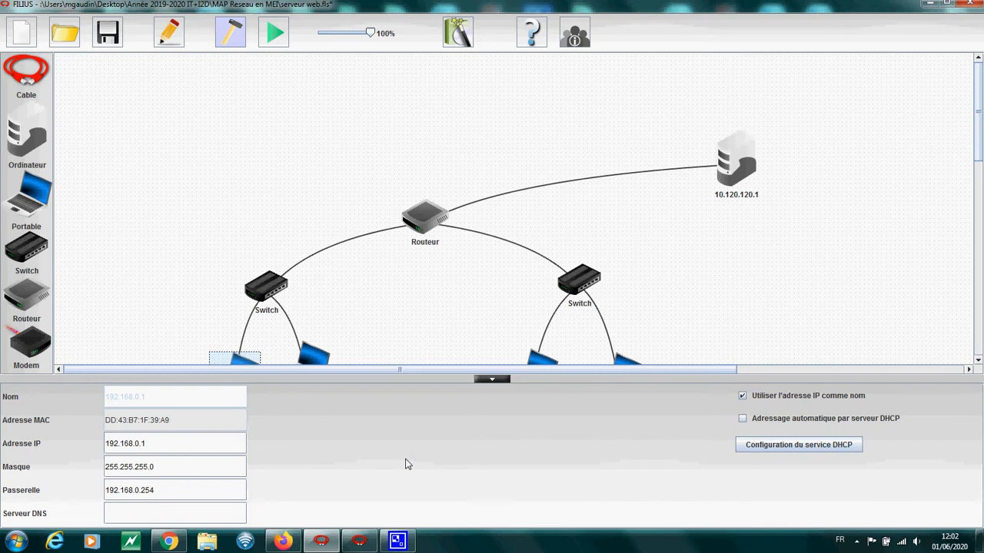
Review the settings of laptop 192.168.0.2 and of the switch that connects the 192.168.0 network
left_click(400, 305)
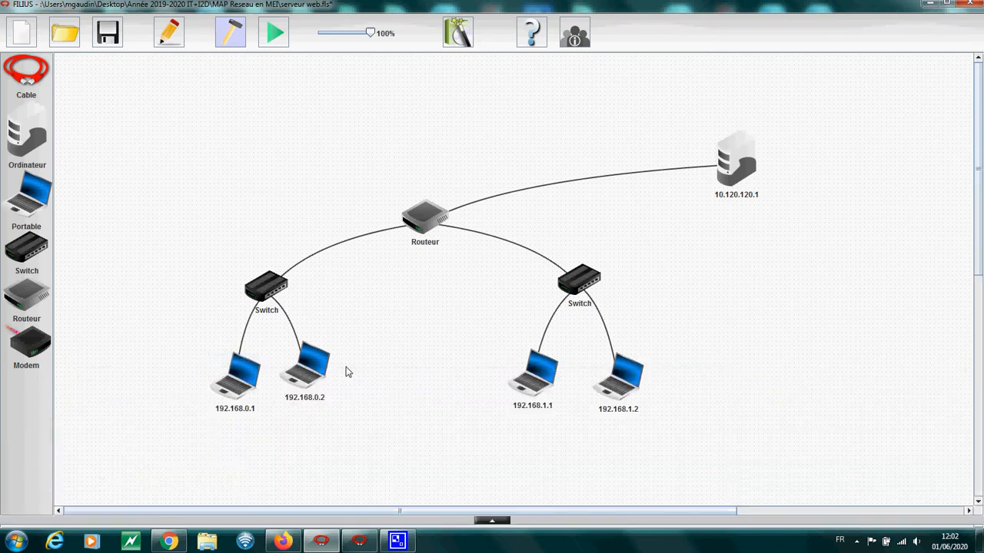
left_click(307, 386)
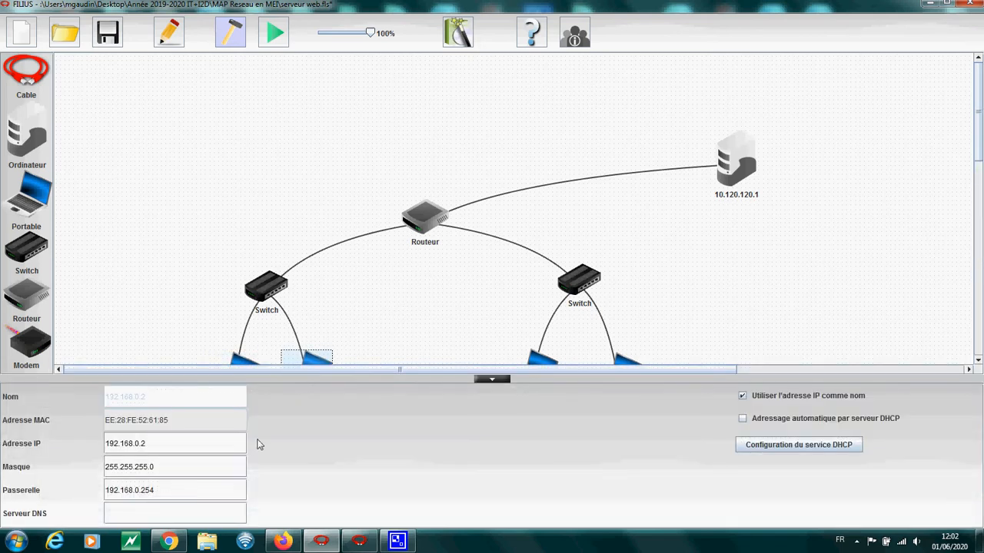
left_click(359, 355)
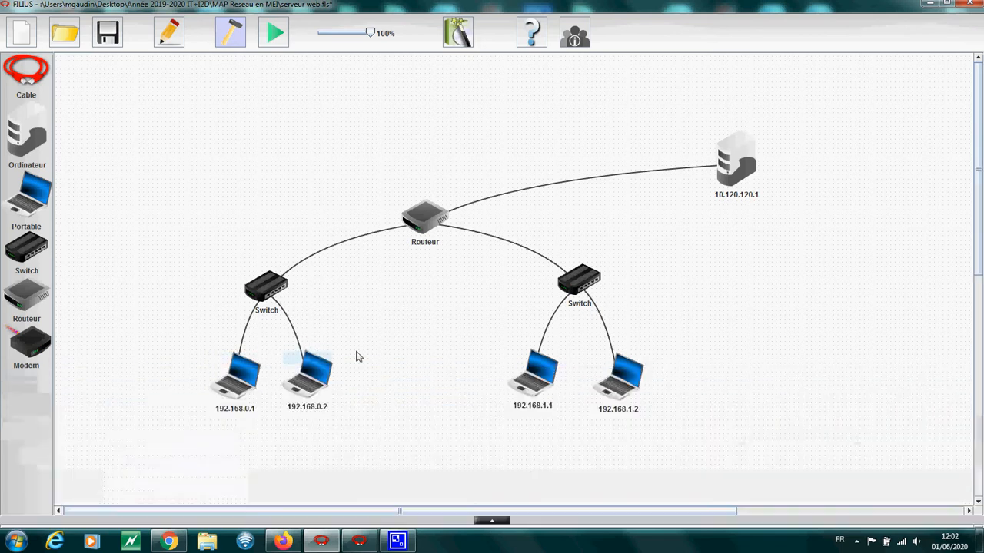
left_click(239, 388)
left_click(278, 295)
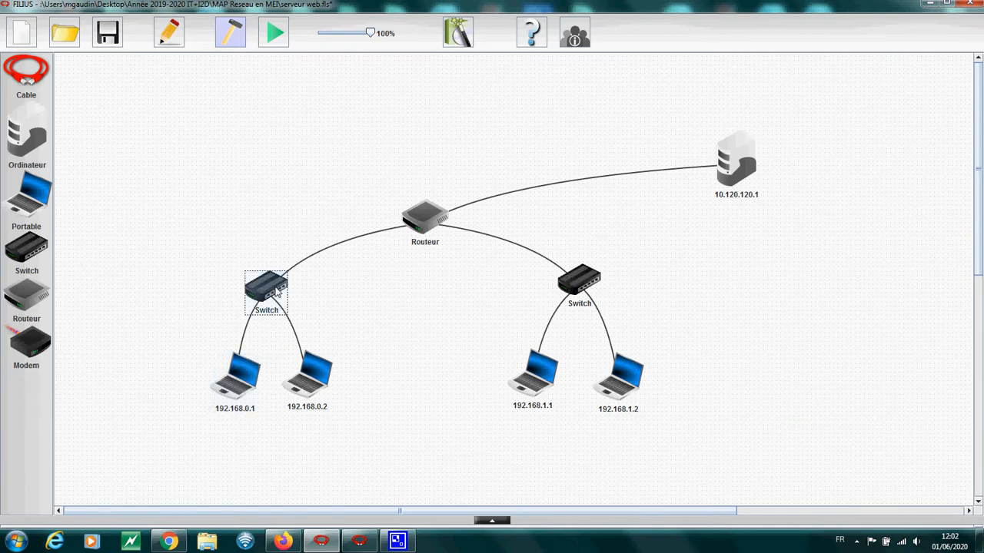
double_click(270, 296)
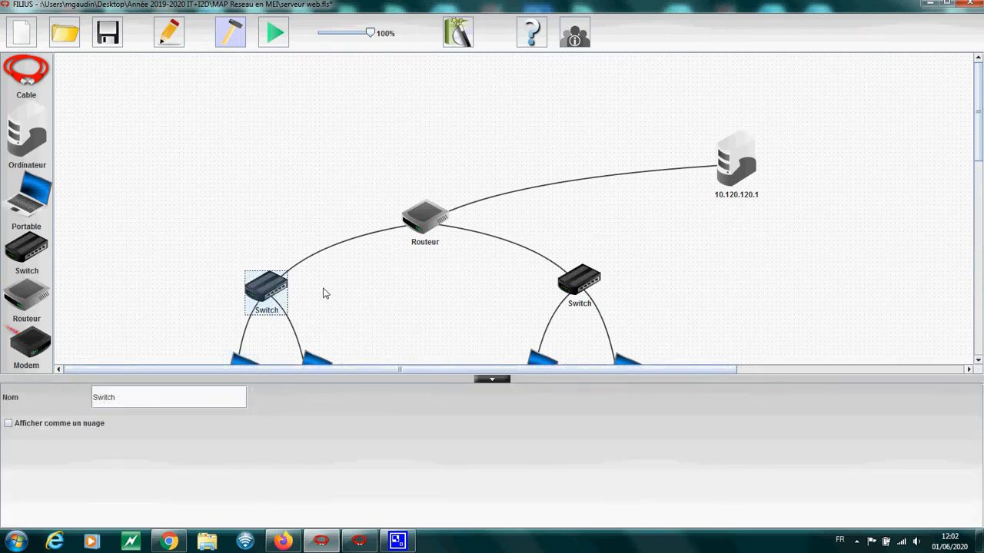
left_click(346, 306)
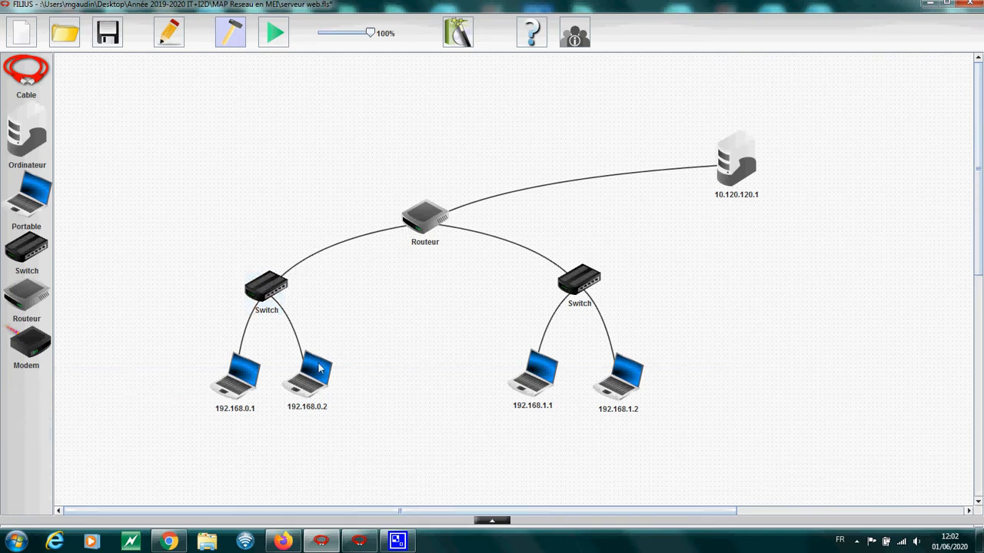
Compare the router's interface on the 192.168.0 network with the gateway configured on laptop 192.168.0.1
double_click(420, 221)
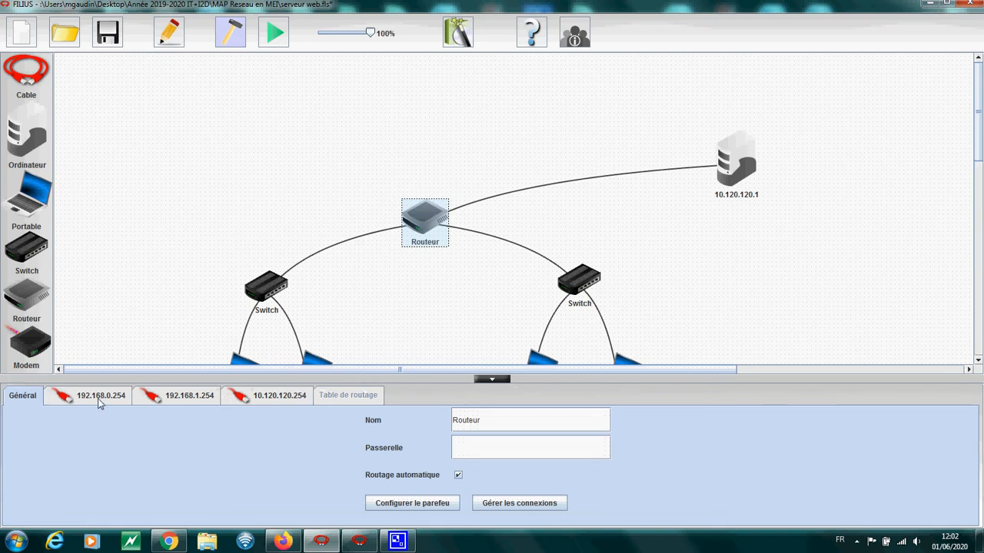
left_click(99, 397)
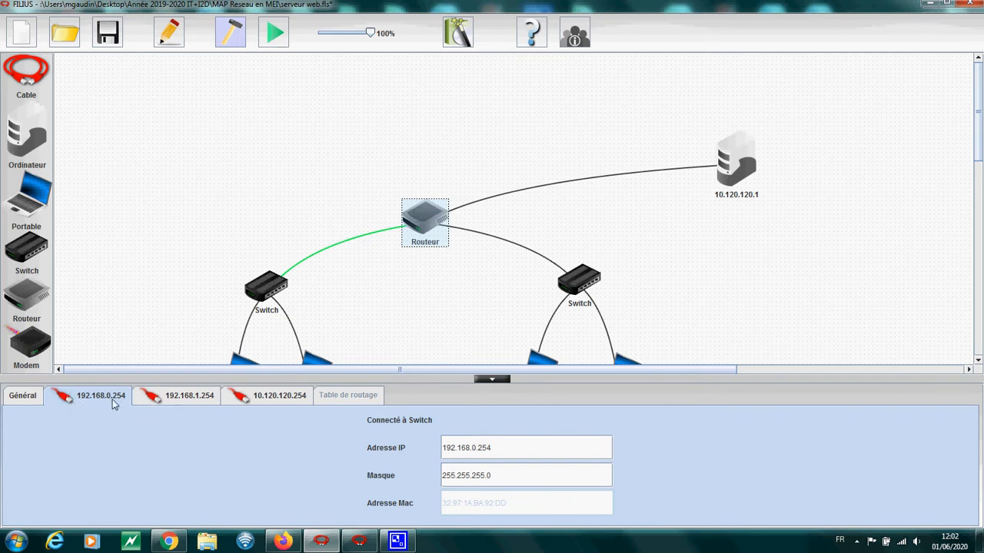
left_click(336, 309)
left_click(235, 377)
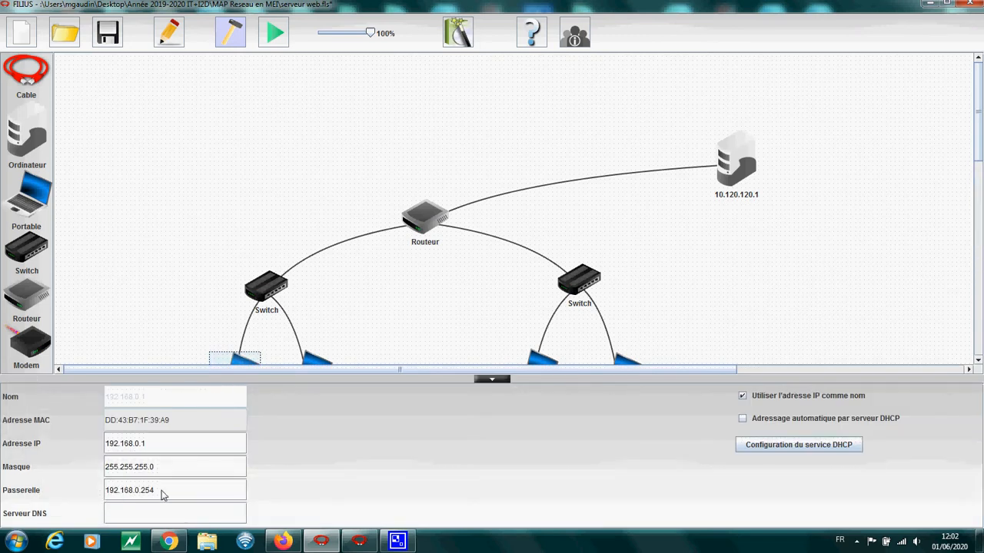
left_click(394, 306)
Compare the gateway configured on laptop 192.168.1.1 with the router's interface on the 192.168.1 network
left_click(537, 392)
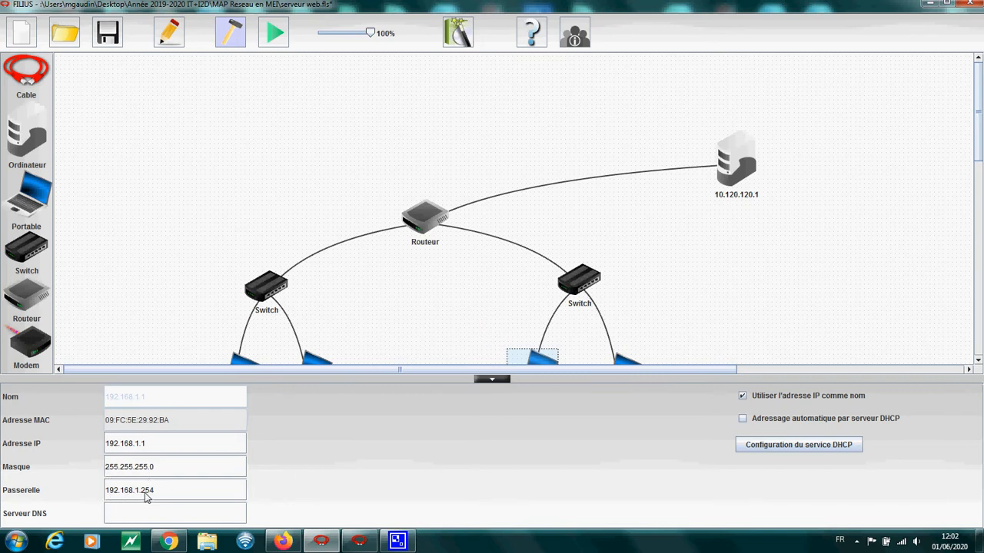
left_click(432, 308)
left_click(422, 228)
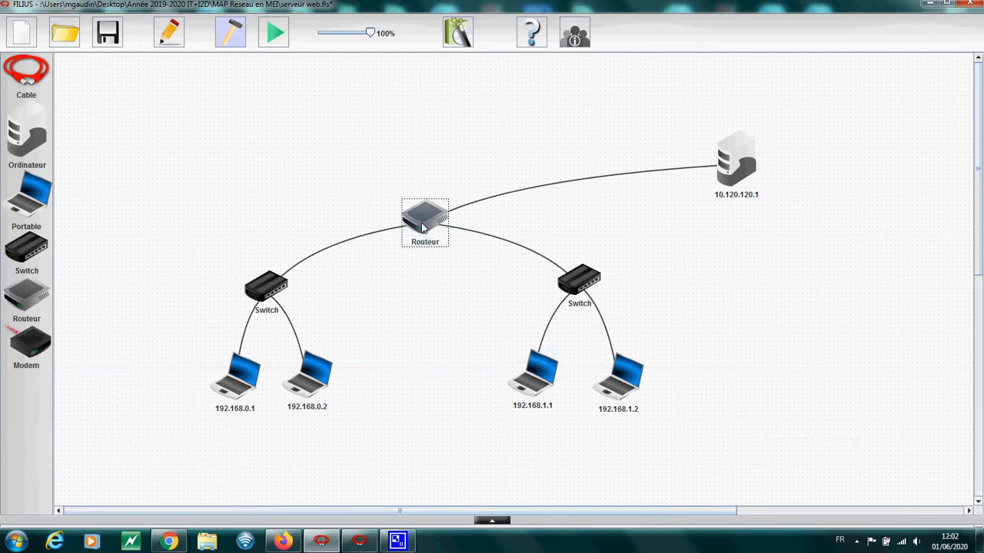
left_click(201, 400)
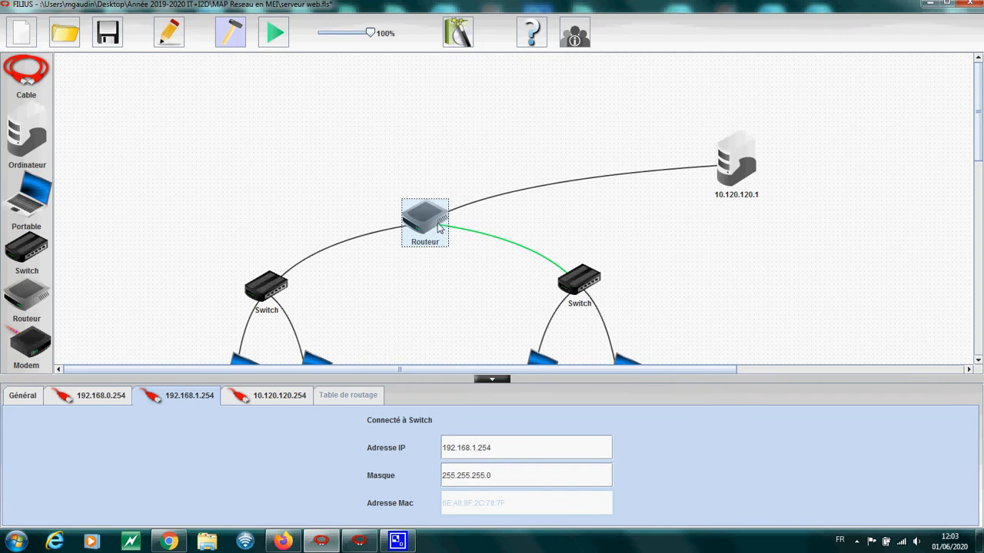
left_click(388, 305)
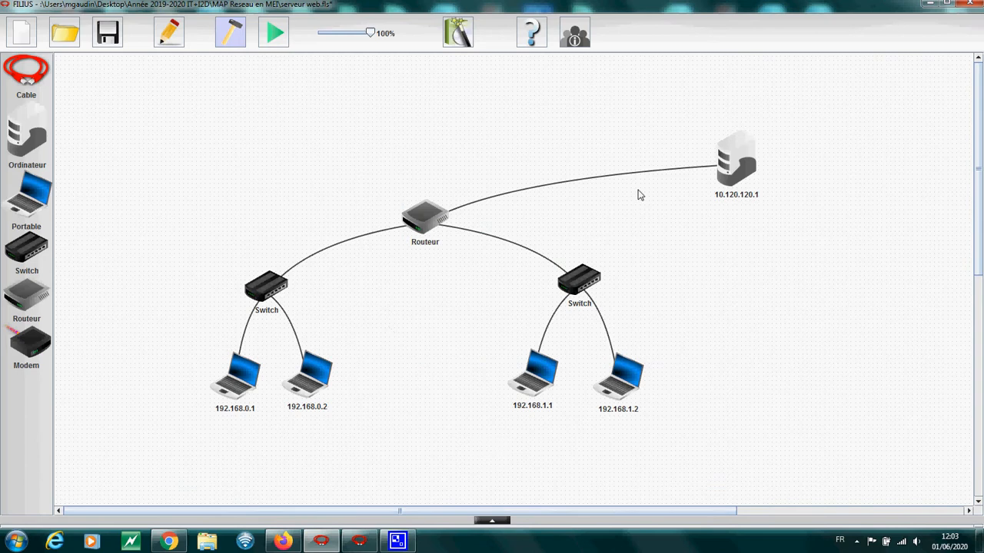
Check the IP settings and gateway of server 10.120.120.1 against the router interface connected to it
left_click(736, 165)
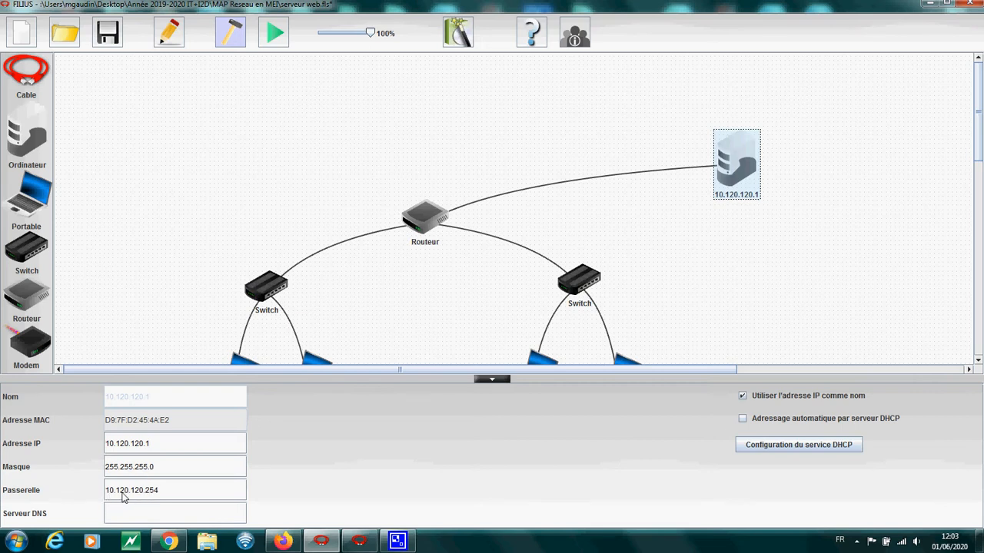
left_click(447, 309)
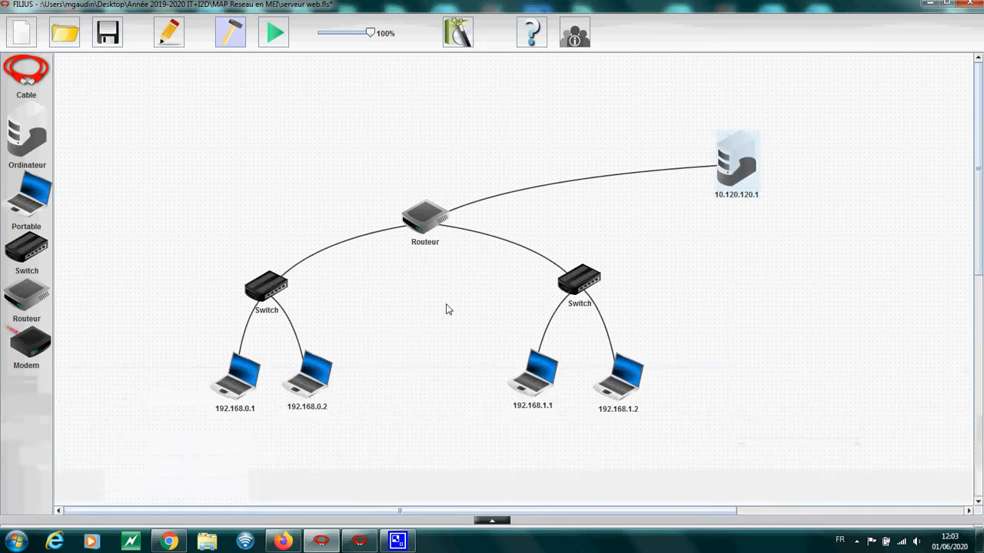
left_click(426, 206)
left_click(276, 395)
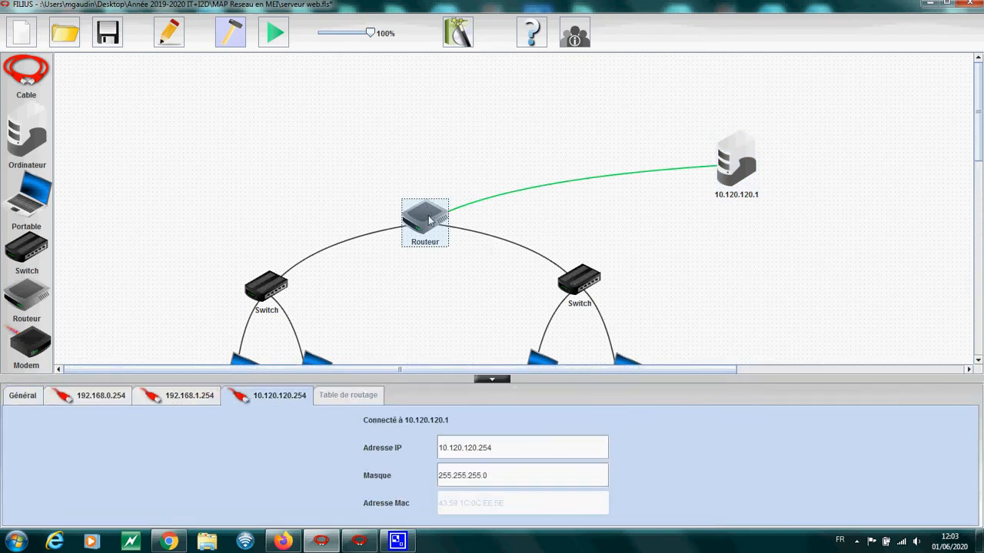
left_click(421, 297)
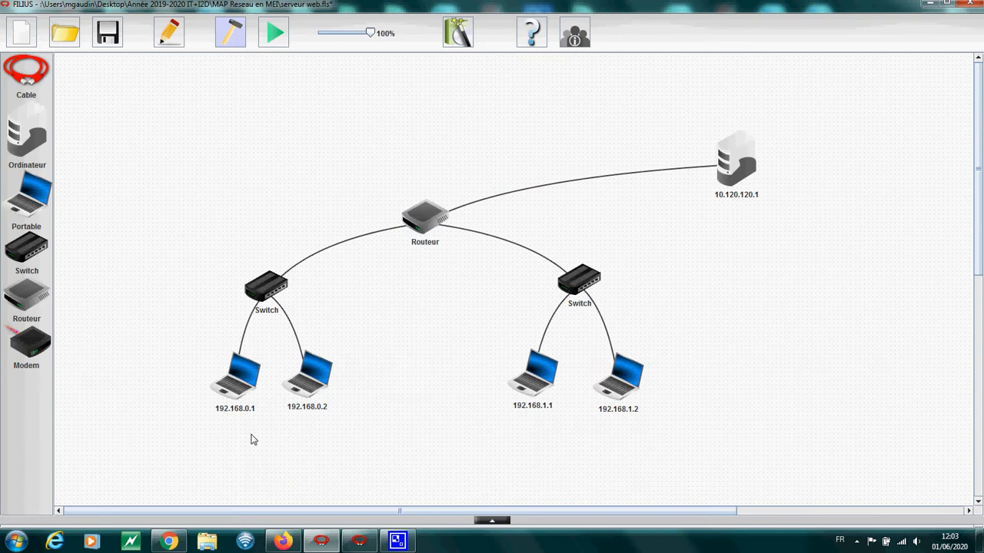
Start the simulation and ping 10.120.120.1 from the command line of laptop 192.168.0.1
double_click(241, 392)
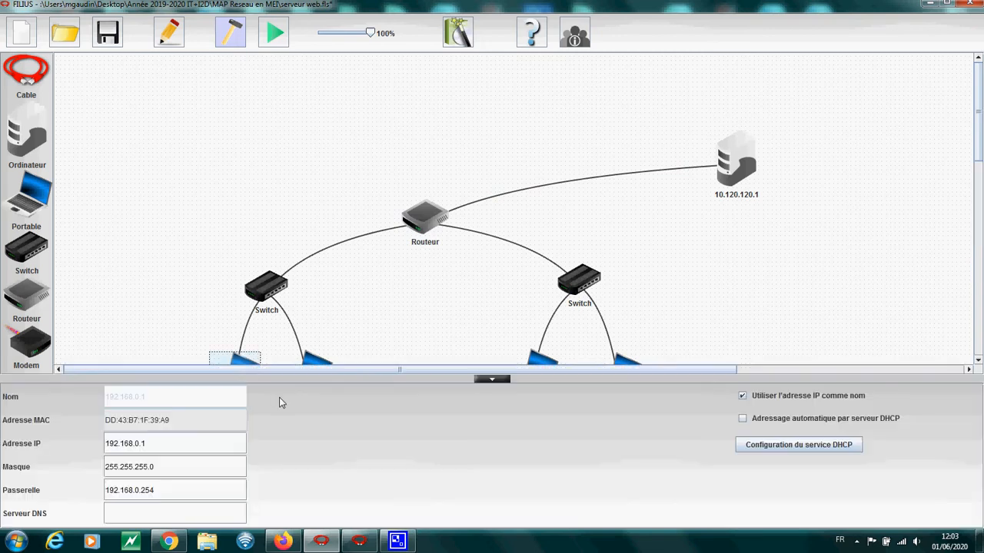
left_click(397, 345)
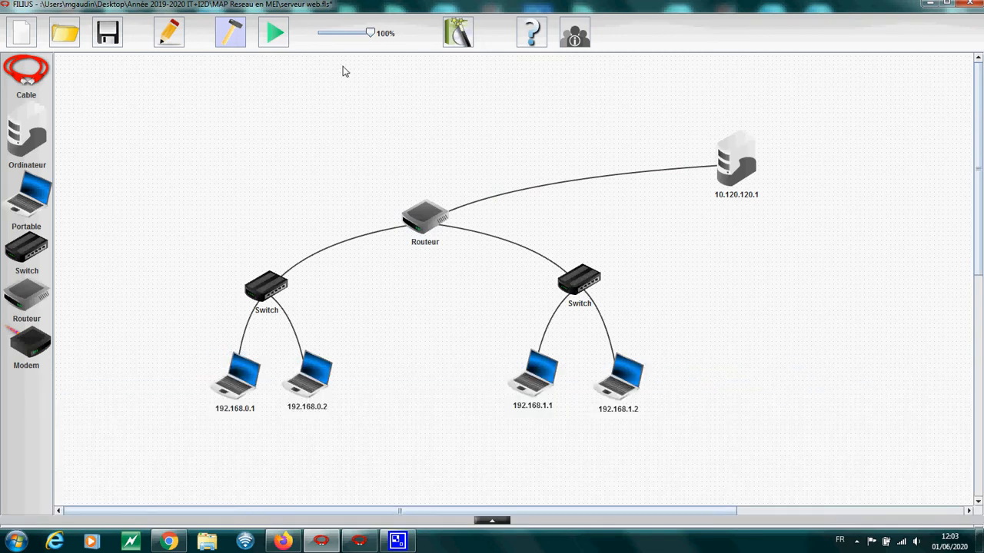
left_click(296, 35)
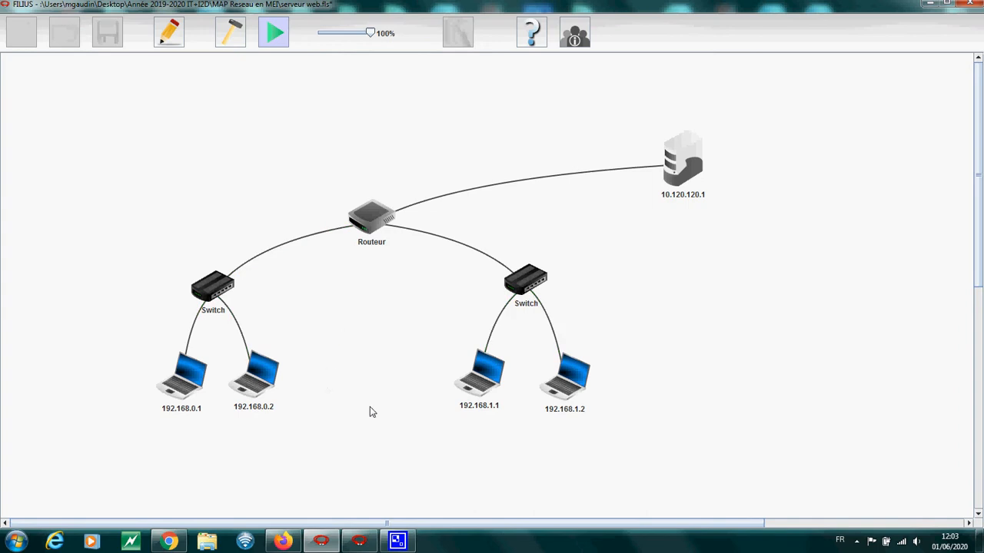
left_click(184, 380)
left_click(135, 57)
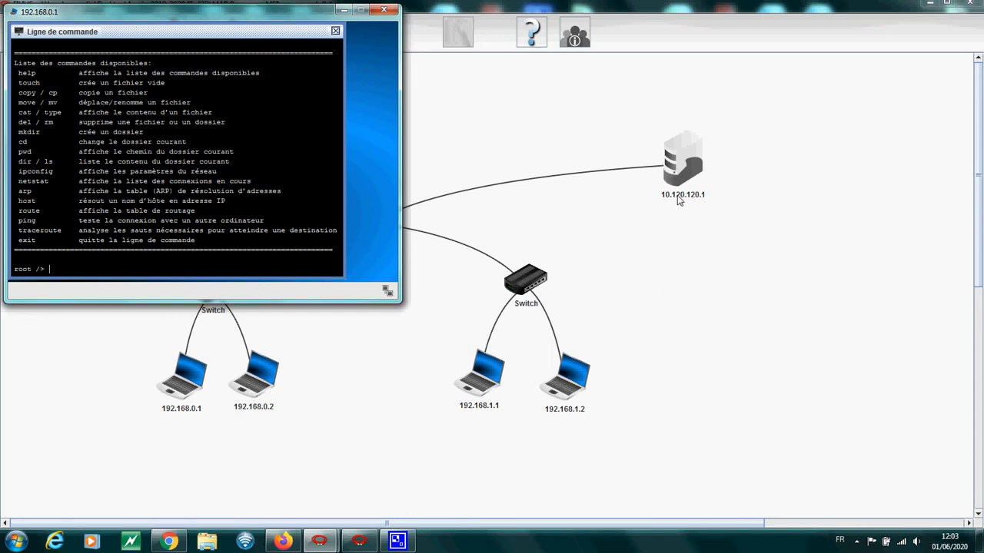
mouse_move(678, 200)
type("ng 10.120.120.1")
key("Return")
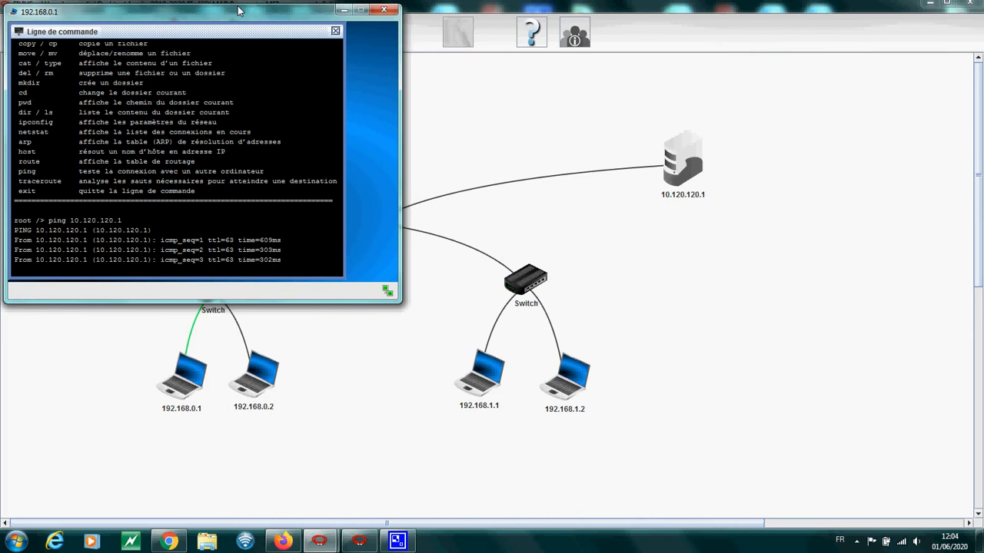
Close the command line on laptop 192.168.0.1 and minimise its desktop window to clear the network diagram
left_click_drag(238, 10, 848, 228)
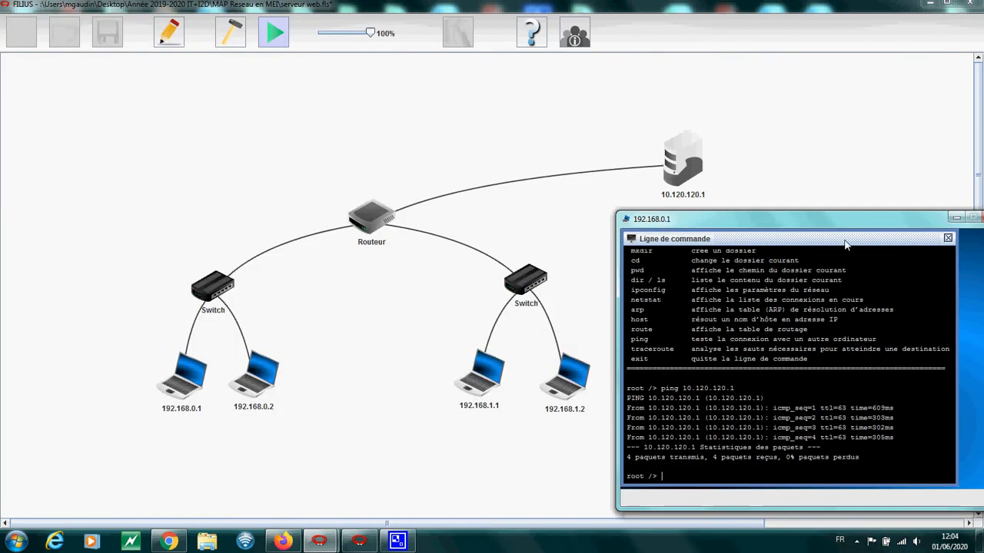
left_click(503, 229)
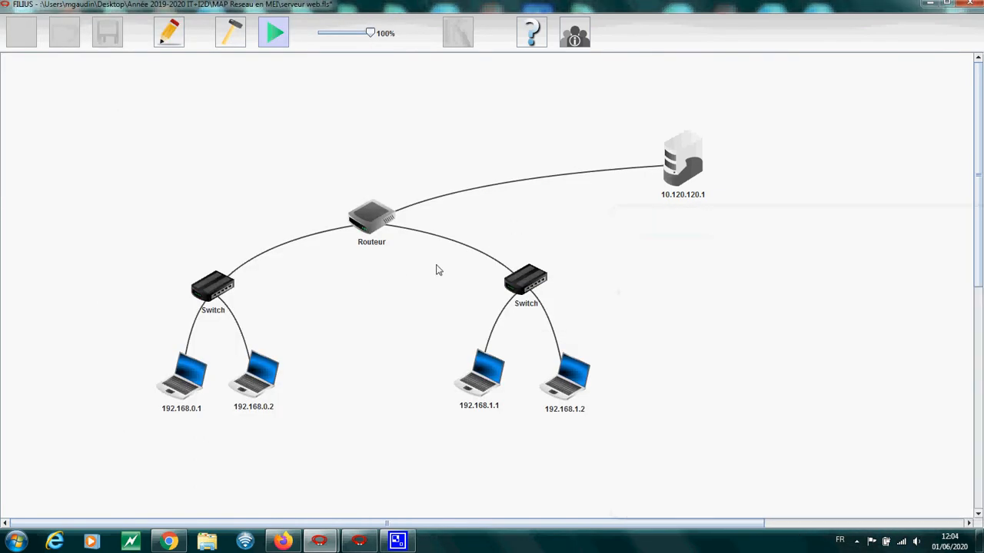
left_click(180, 386)
left_click(524, 235)
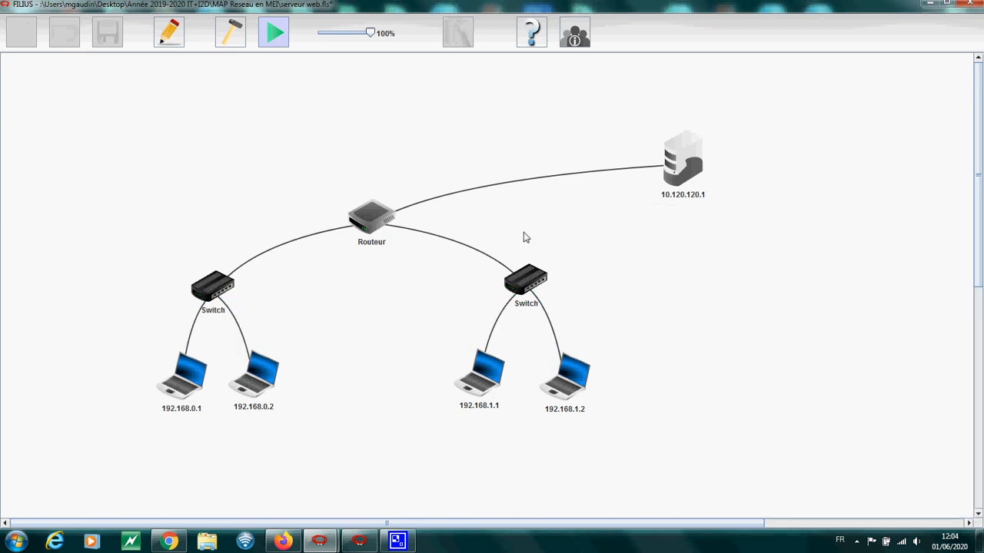
left_click(197, 382)
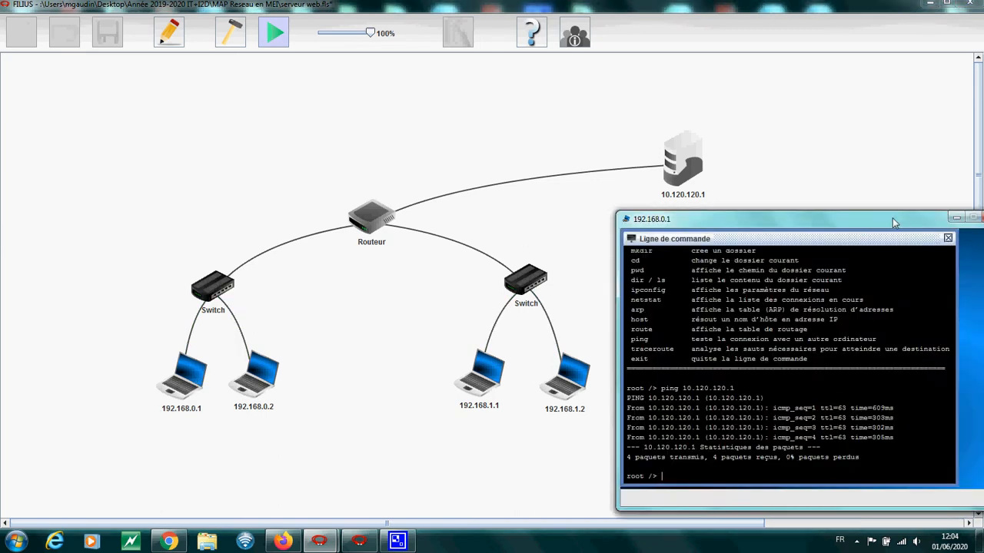
left_click_drag(894, 222, 626, 267)
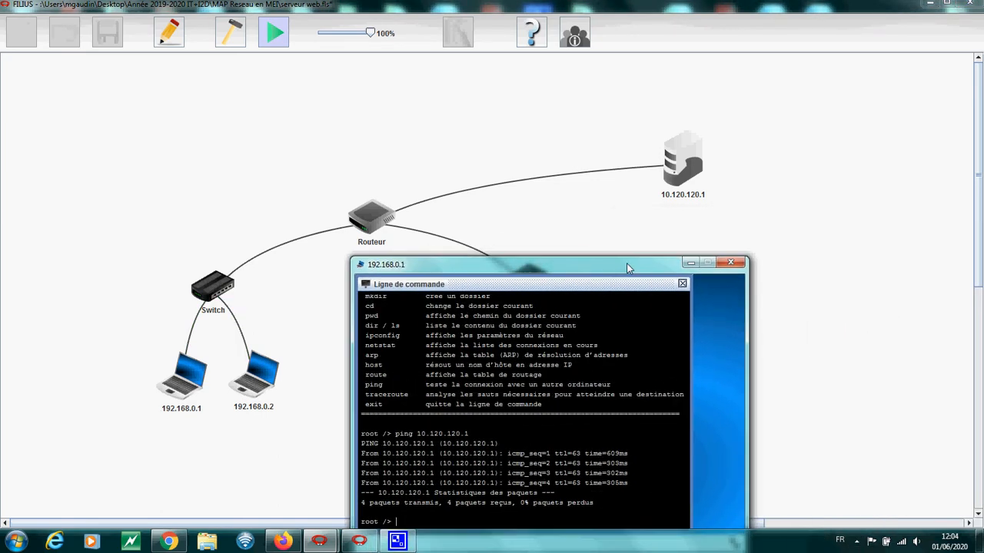
left_click(681, 283)
left_click(693, 262)
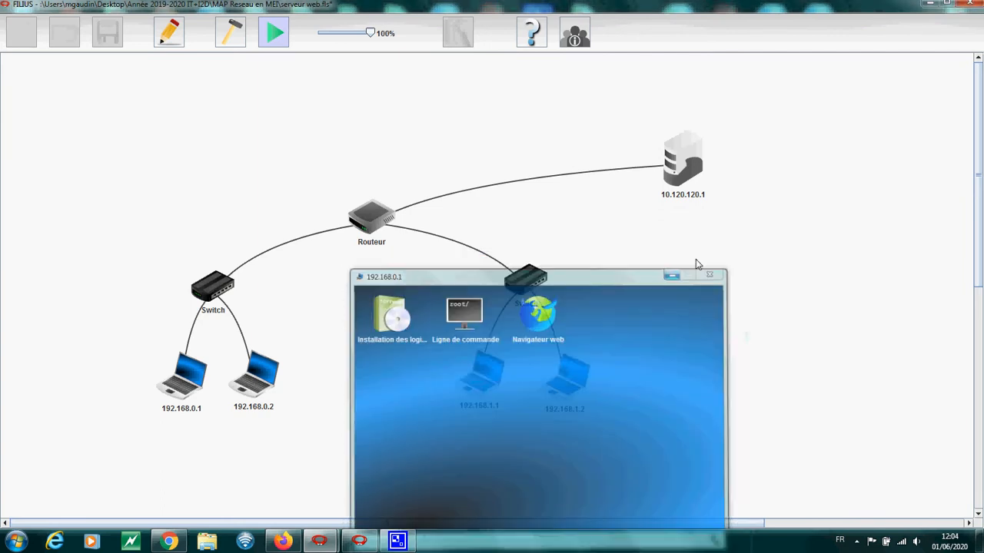
Examine the data exchanges recorded on server 10.120.120.1, widening the Protocole, Date and Source columns, and close the log
left_click(689, 166)
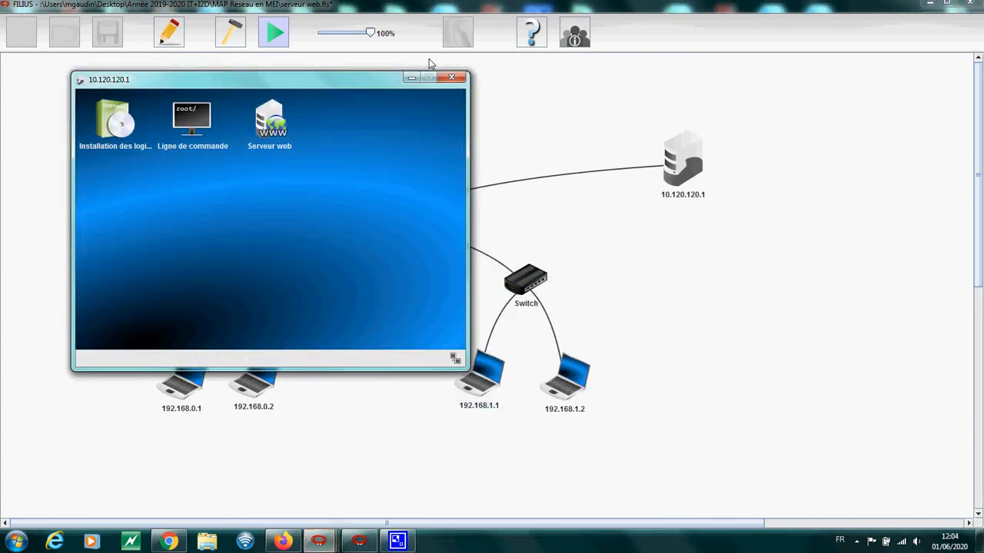
left_click(451, 76)
right_click(680, 168)
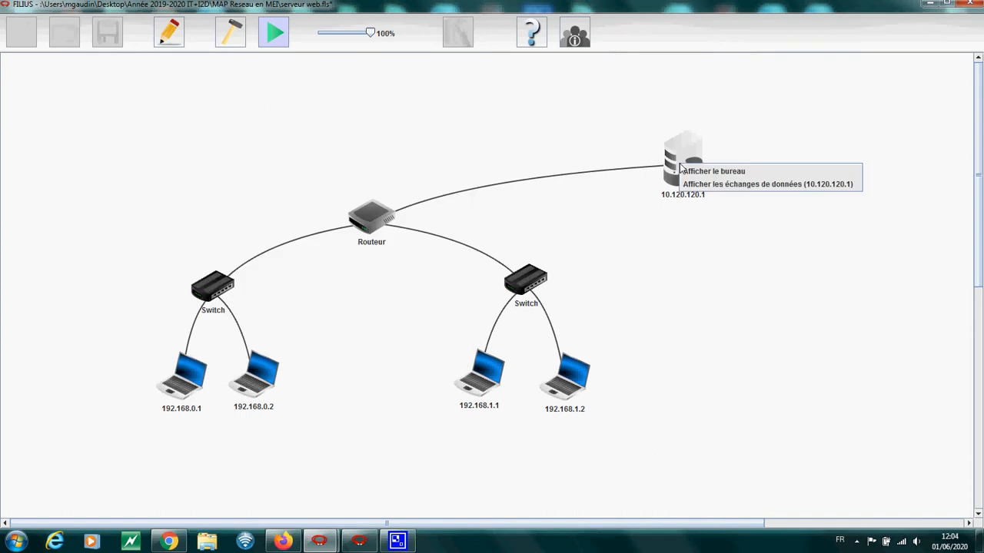
left_click(717, 184)
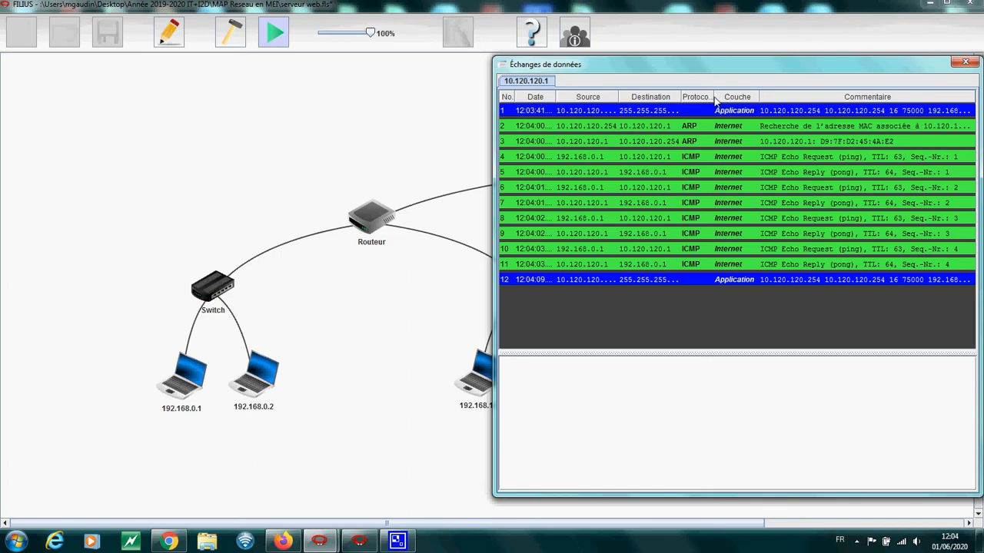
left_click_drag(714, 97, 742, 97)
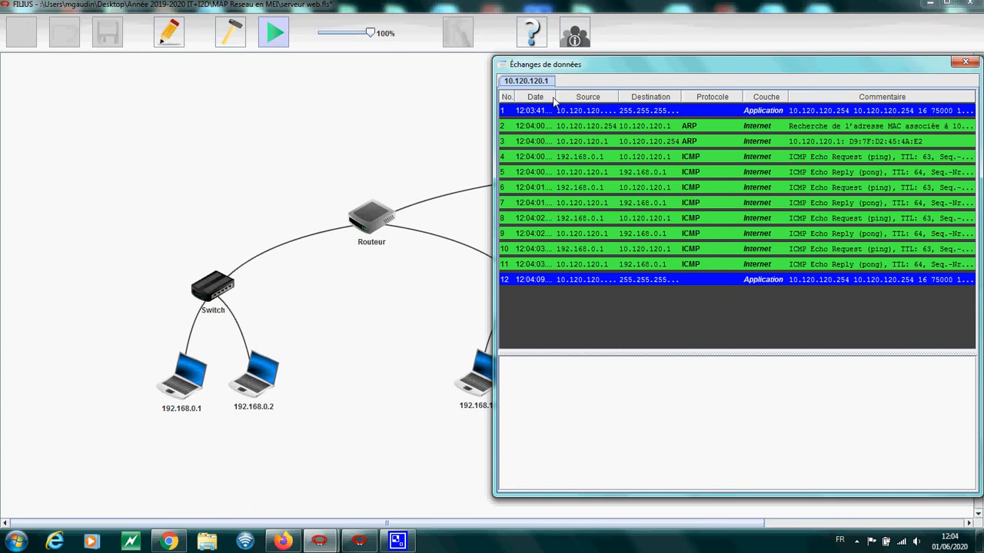
left_click_drag(555, 98, 586, 98)
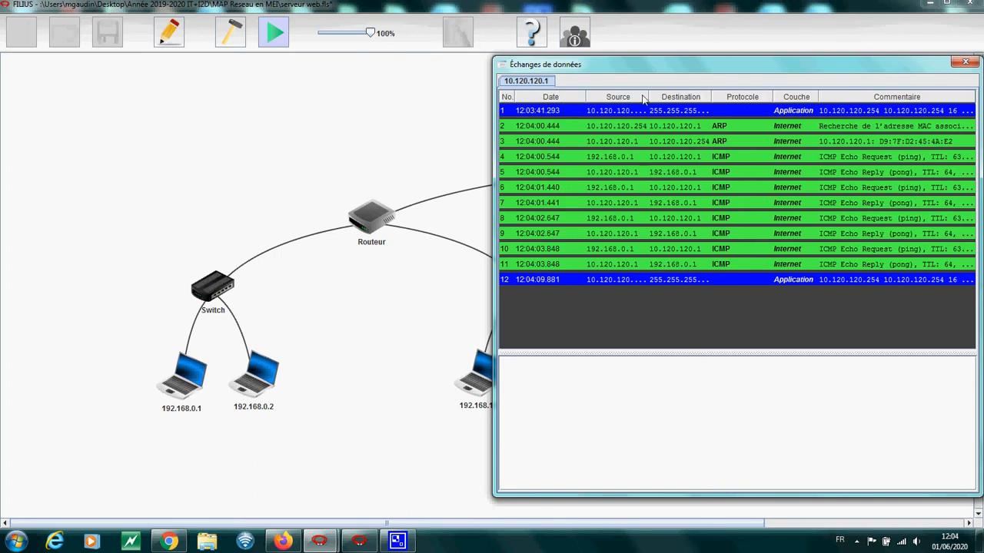
left_click_drag(649, 97, 689, 97)
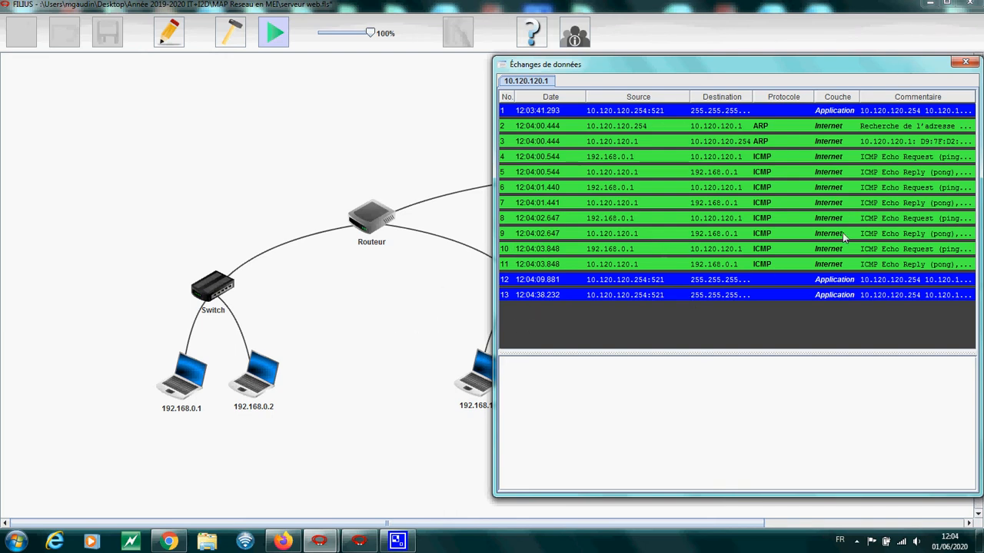
left_click(964, 63)
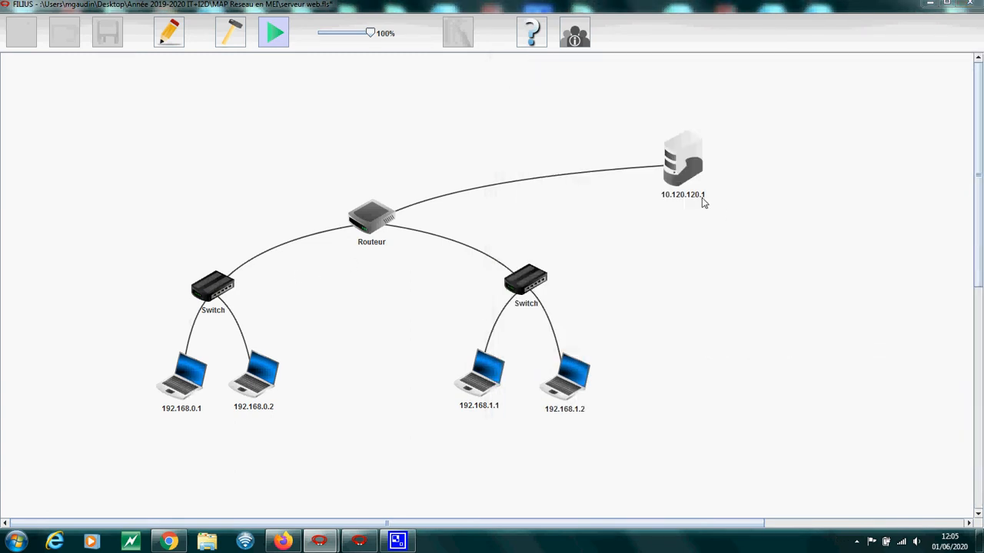
Try to open the desktop of laptop 192.168.0.1 in the running simulation
right_click(192, 385)
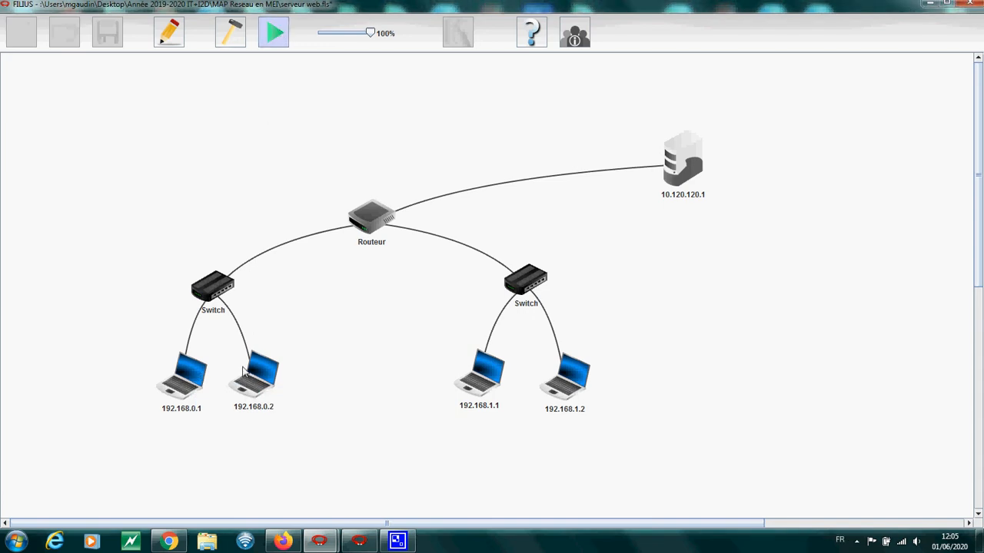
right_click(196, 391)
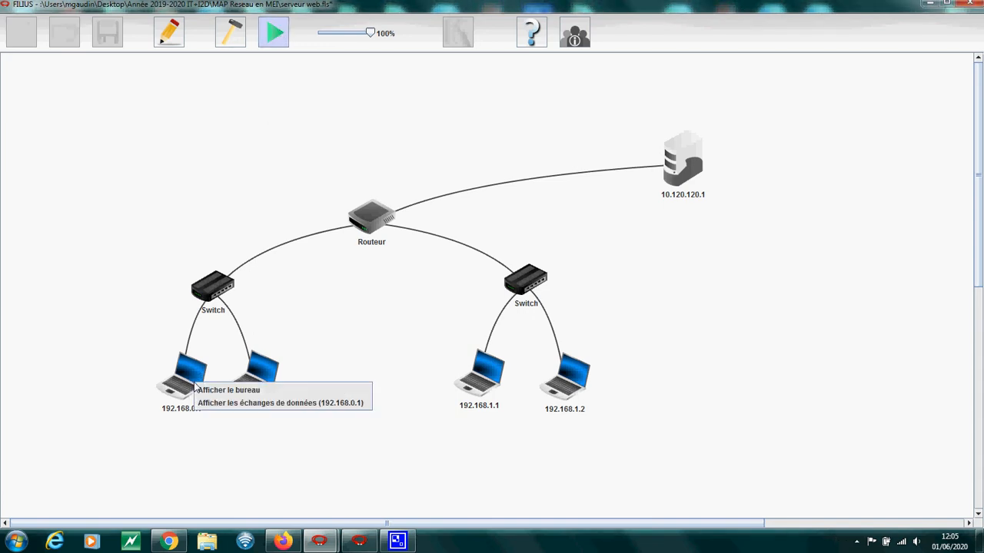
left_click(213, 387)
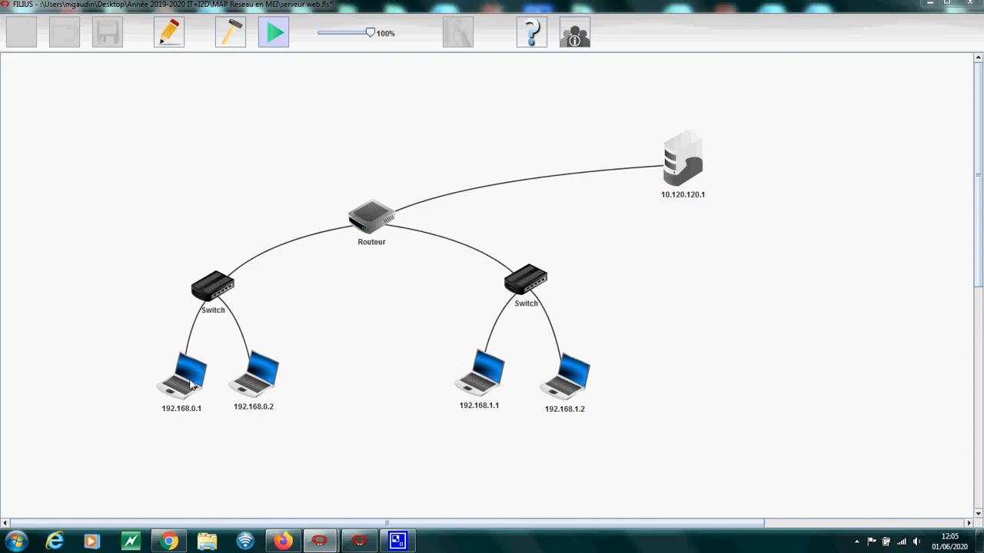
right_click(191, 383)
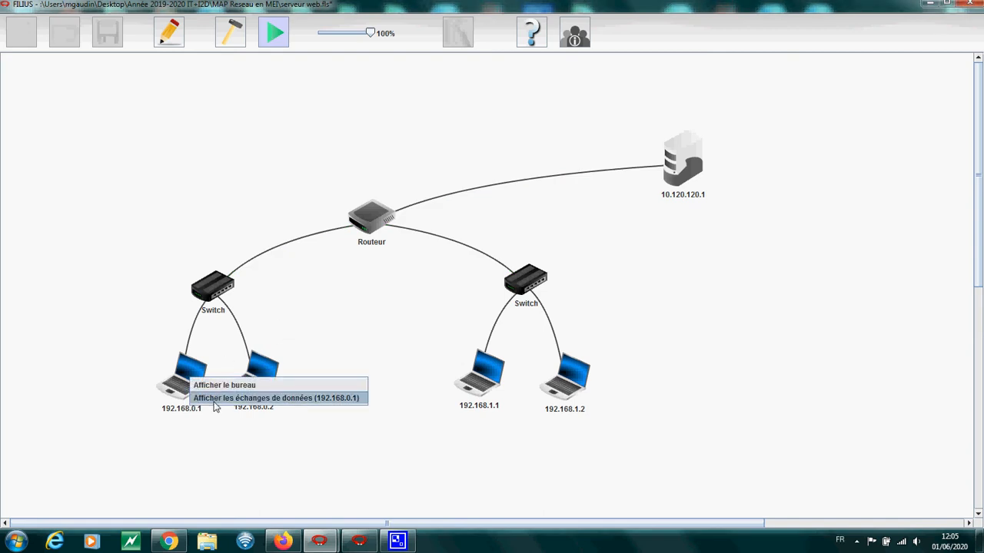
left_click(169, 390)
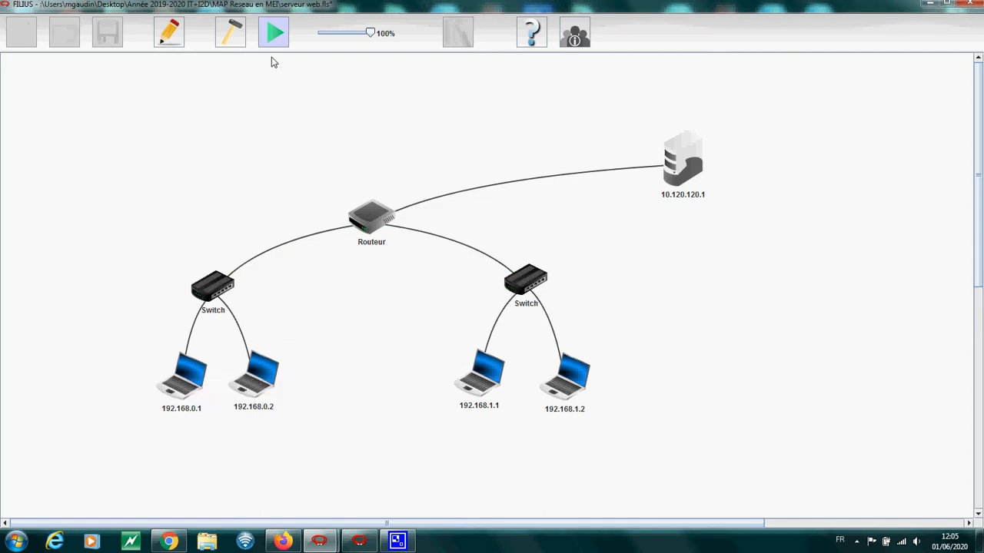
right_click(182, 386)
left_click(193, 390)
Restart the simulation, open the desktop of laptop 192.168.0.1, and view its Navigateur web application before closing it
left_click(230, 33)
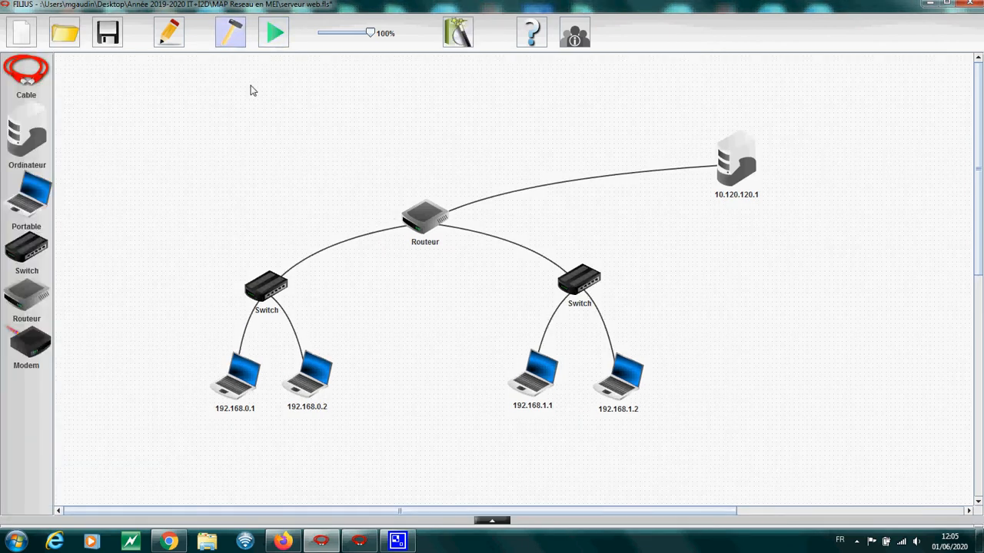
left_click(275, 35)
right_click(184, 388)
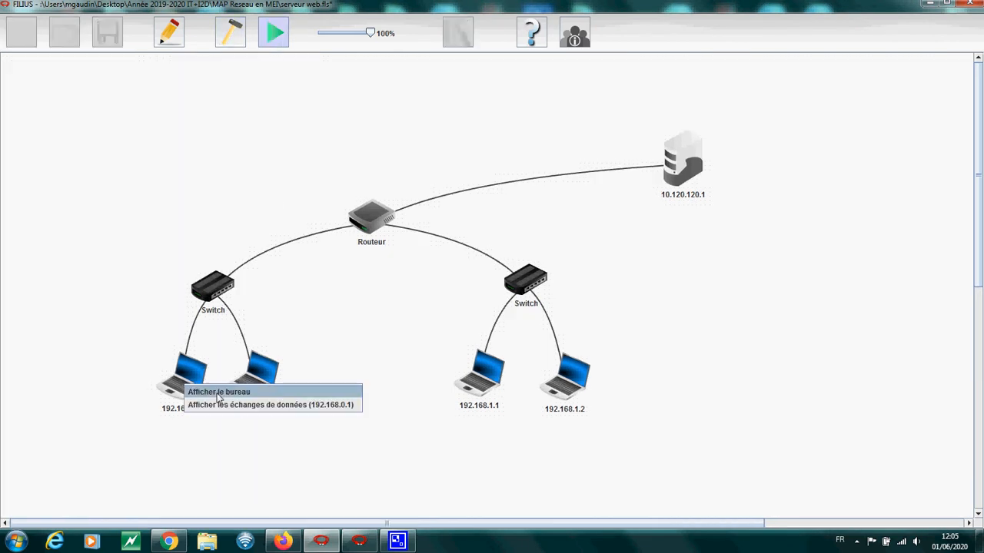
left_click(219, 392)
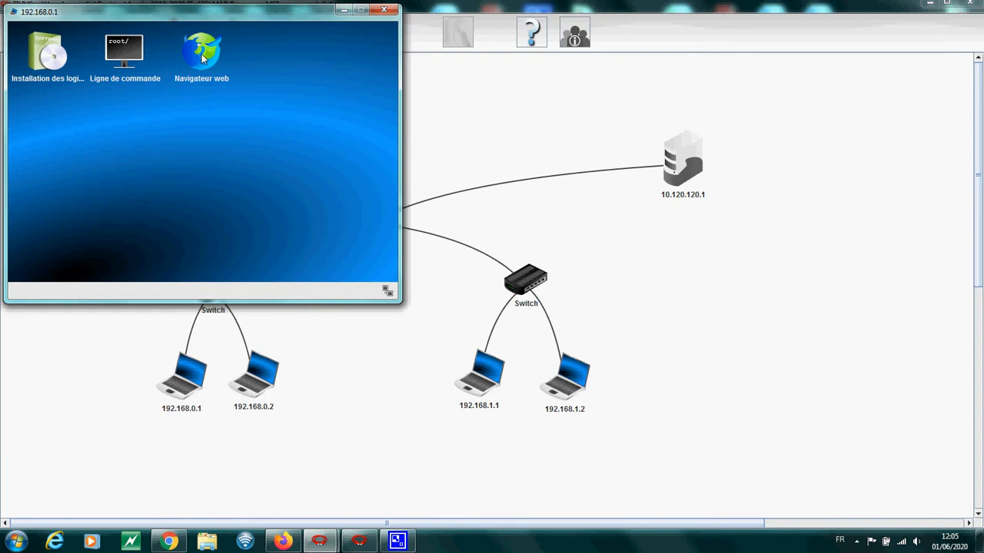
left_click(201, 61)
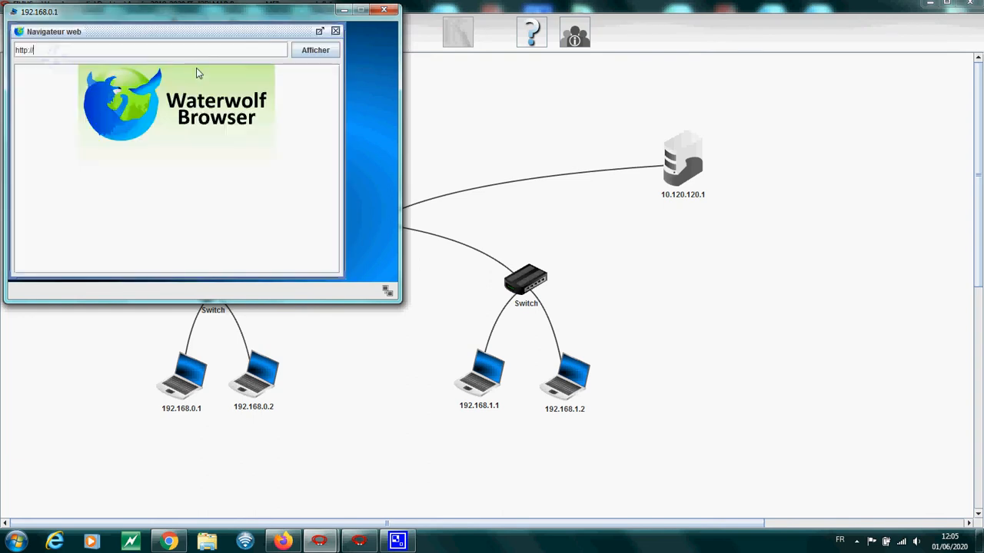
left_click(335, 32)
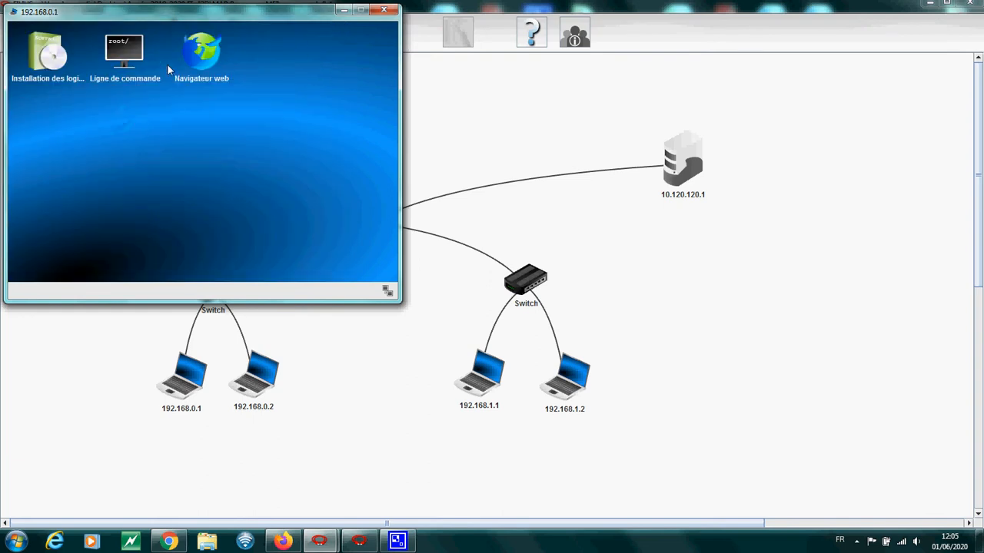
Remove Ligne de commande from the installed software list of laptop 192.168.0.1, add it back, and close the desktop
left_click(46, 69)
left_click(38, 93)
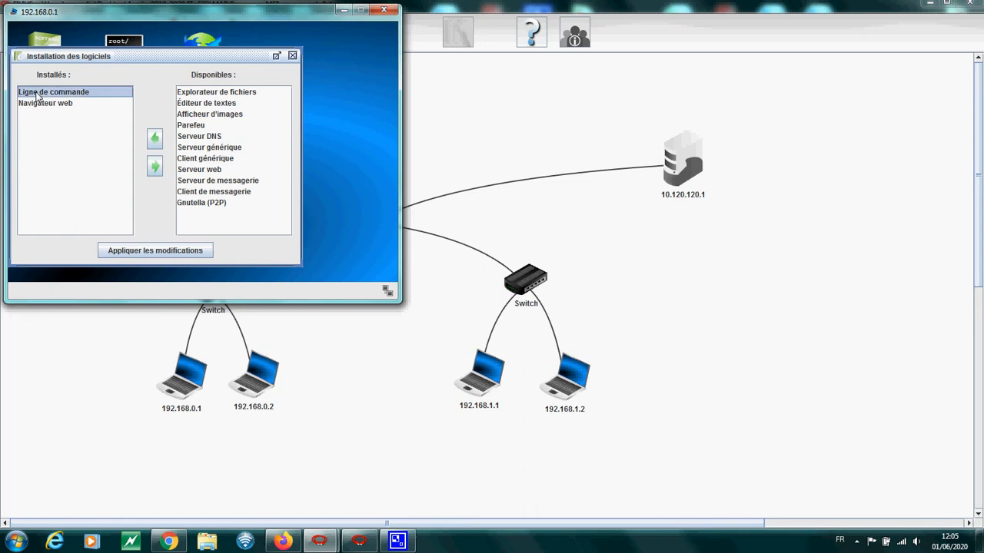
left_click(154, 166)
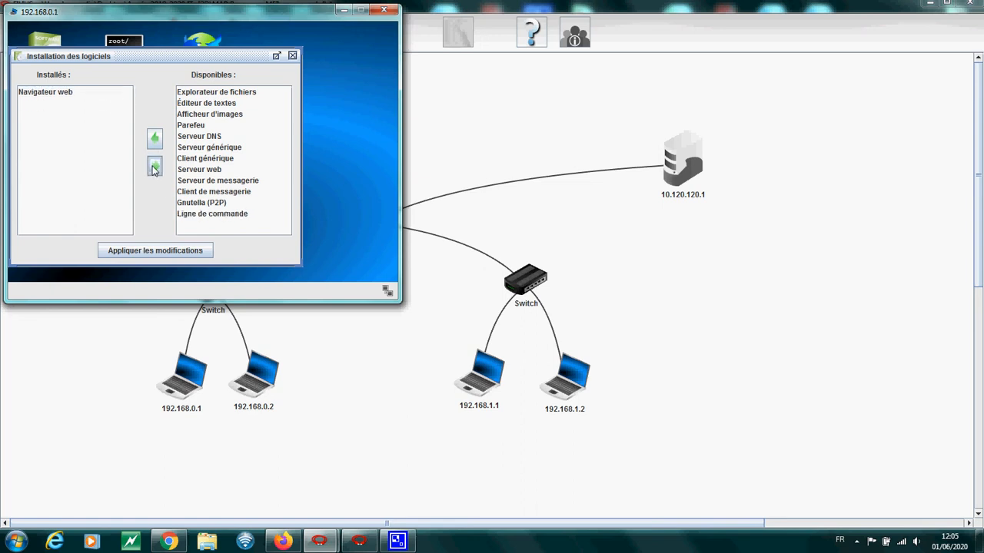
left_click(195, 215)
left_click(160, 145)
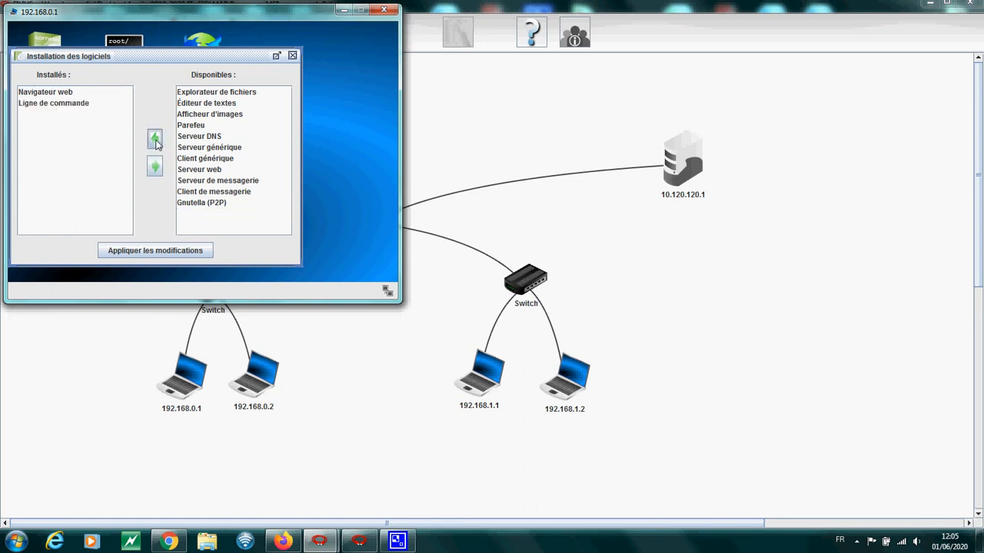
left_click(40, 94)
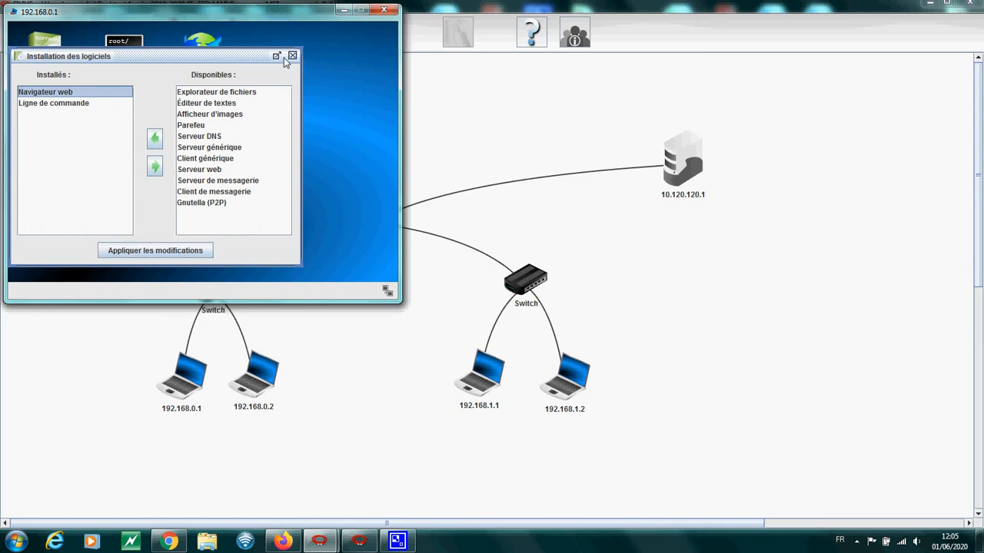
left_click(384, 10)
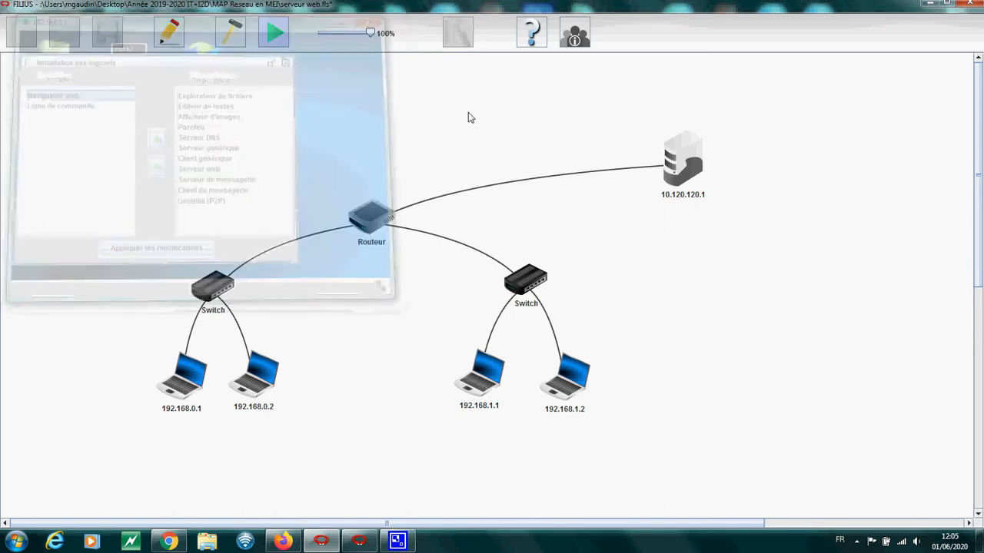
View the Serveur web application on the desktop of server 10.120.120.1 and close it
left_click(679, 170)
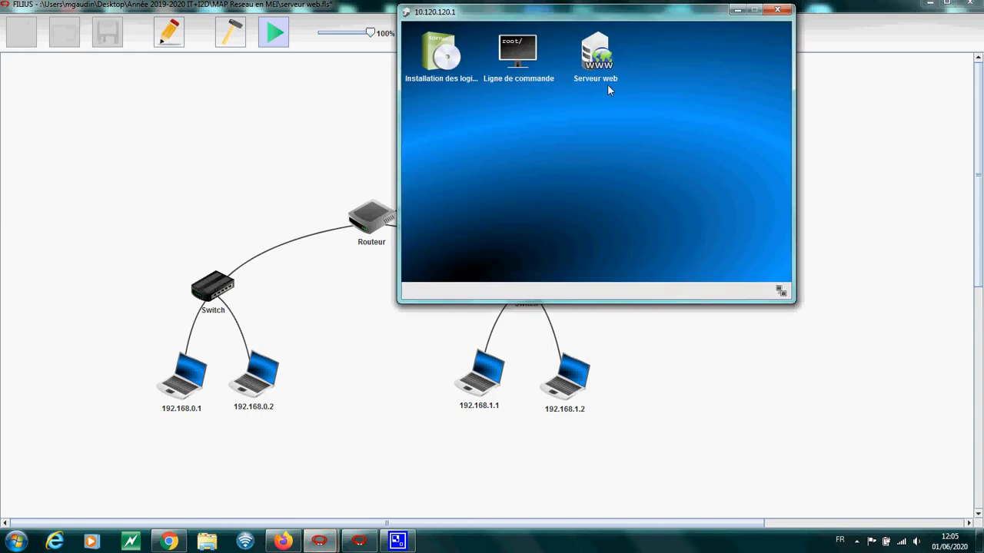
left_click(608, 87)
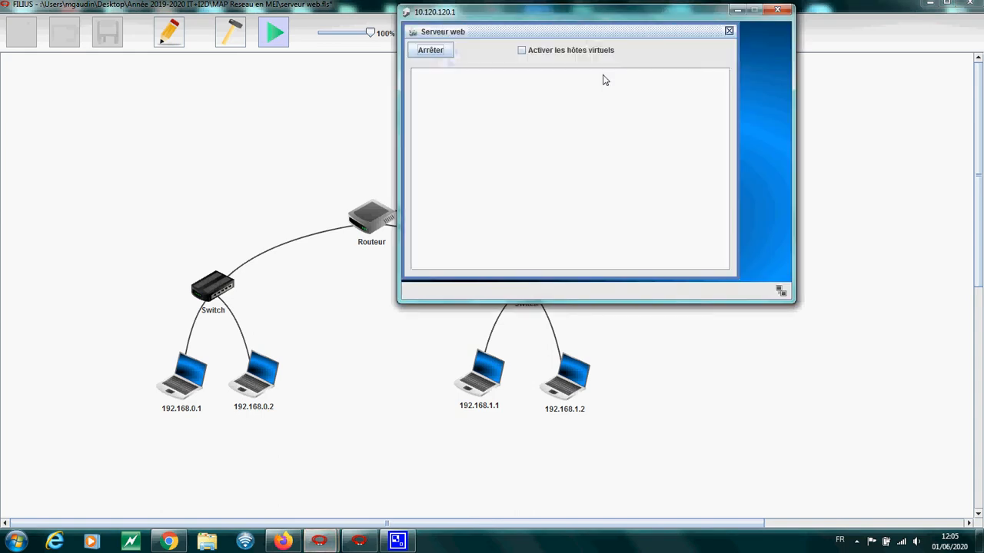
left_click(729, 32)
Move Serveur web and Ligne de commande out of the installed software list of server 10.120.120.1
left_click(441, 63)
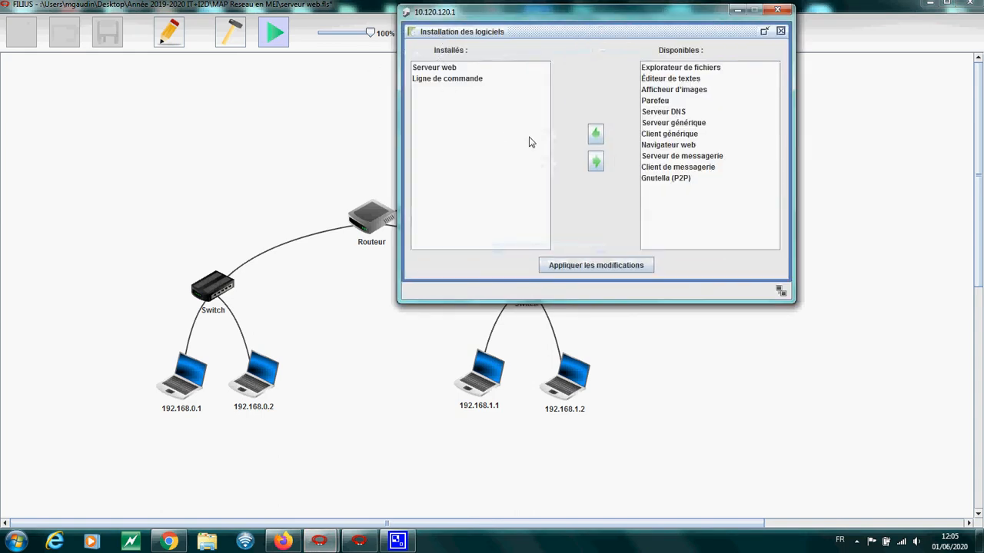
left_click(443, 80)
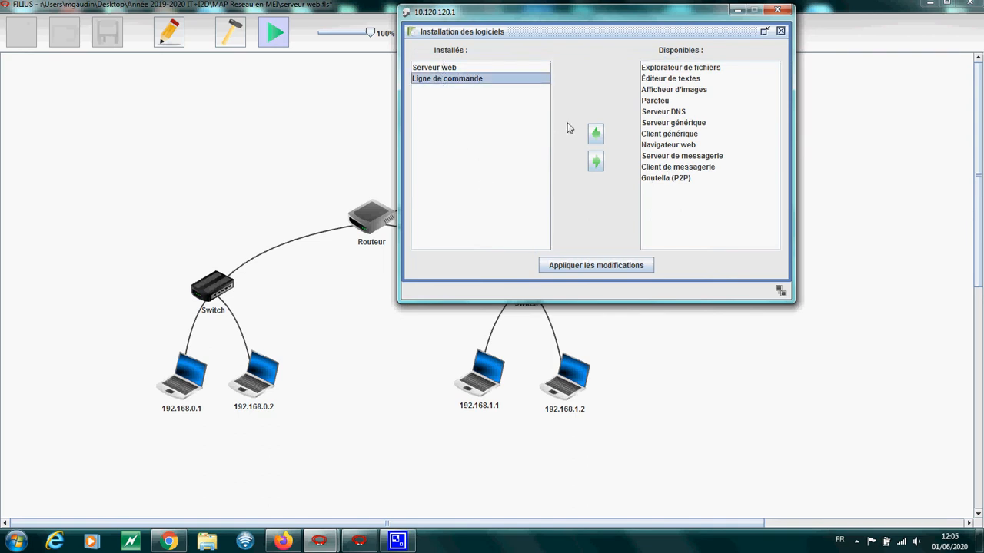
left_click(444, 68)
left_click(596, 162)
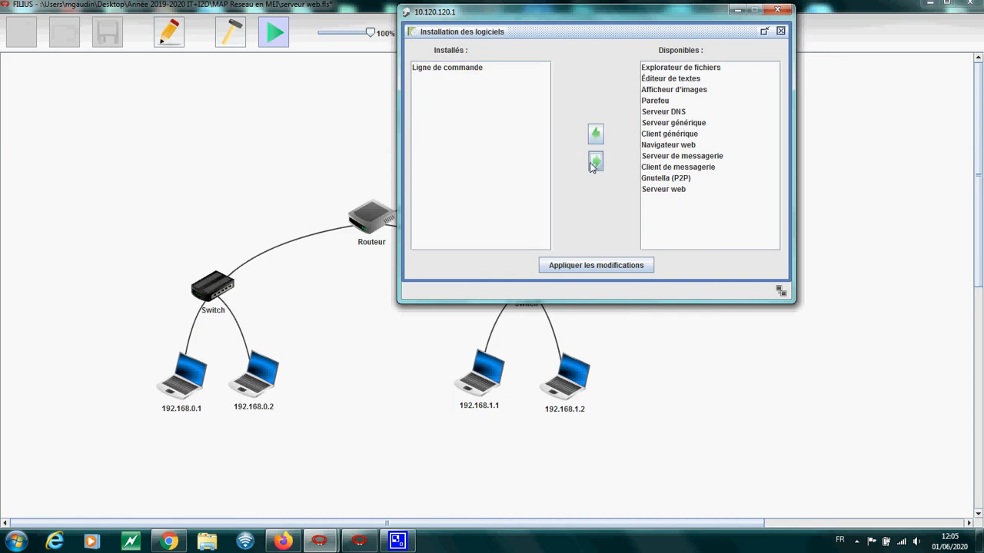
left_click(428, 71)
left_click(598, 138)
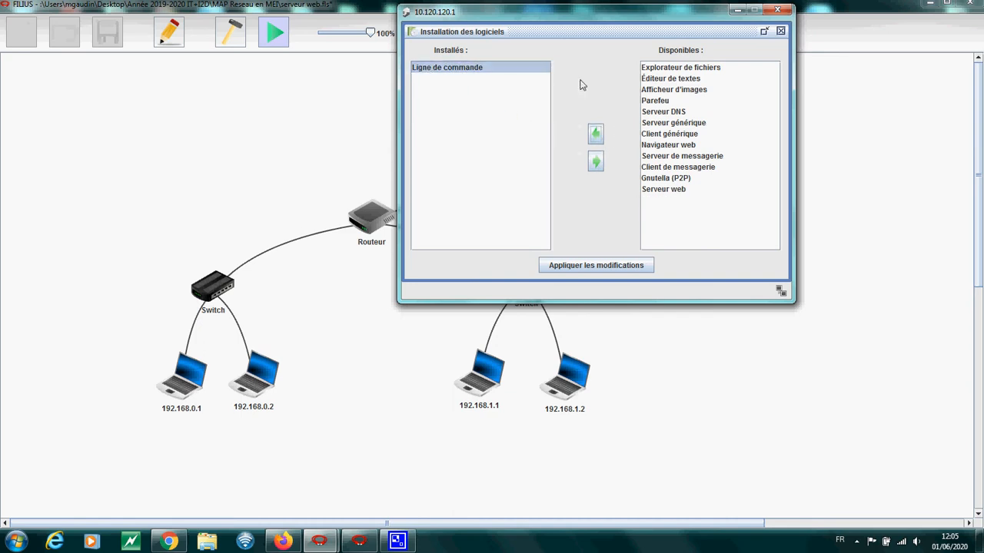
left_click(593, 161)
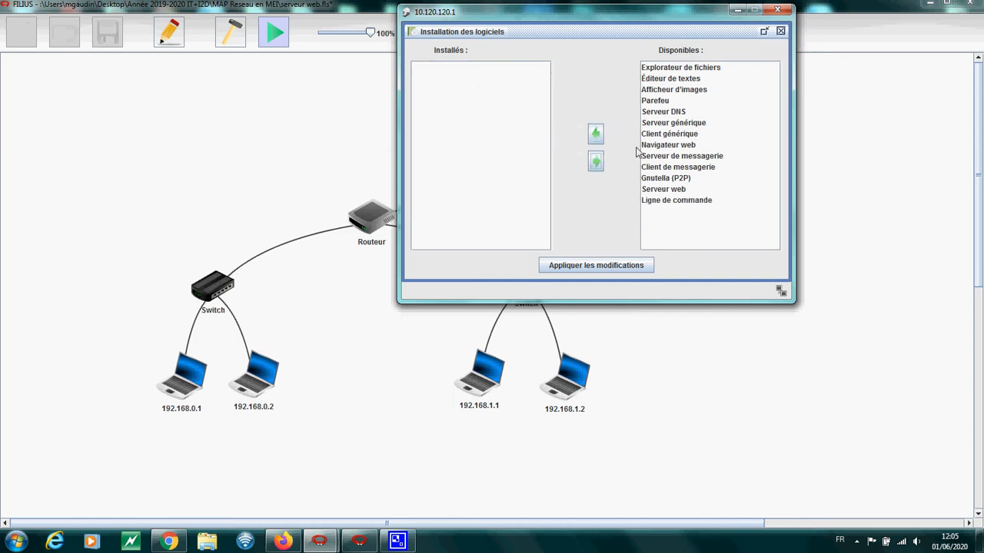
Put Ligne de commande and Serveur web back in the installed software list of server 10.120.120.1 and close its desktop
left_click(662, 201)
left_click(596, 133)
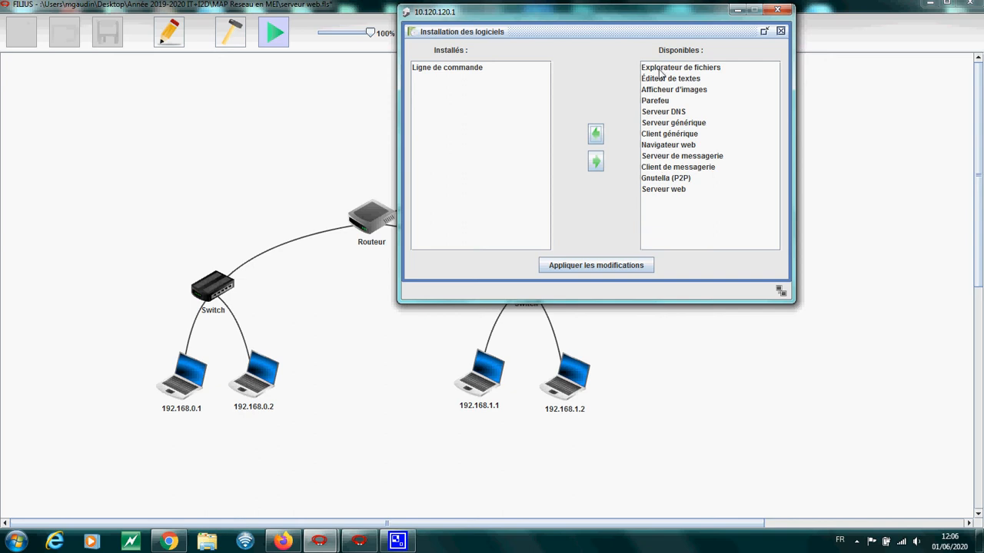
left_click(650, 190)
left_click(596, 133)
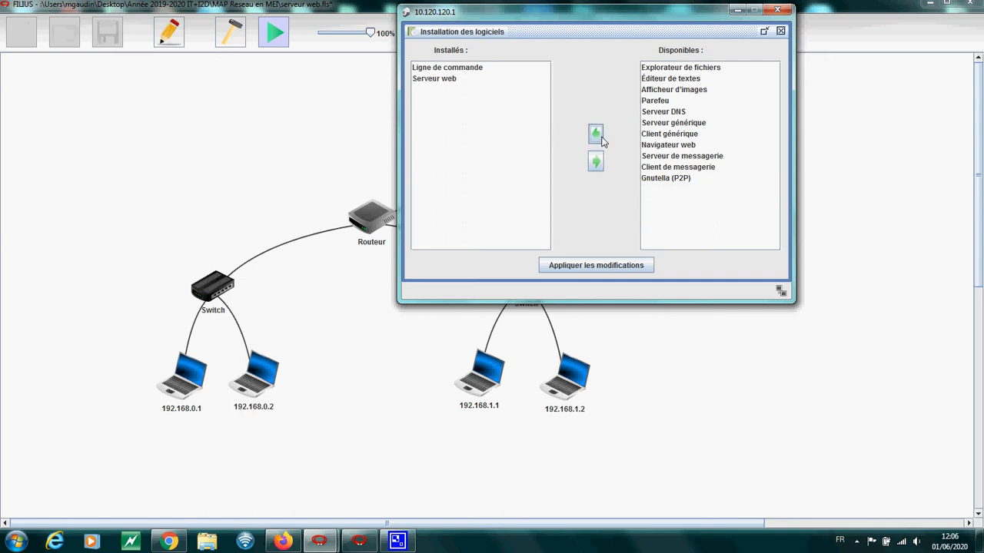
left_click(778, 9)
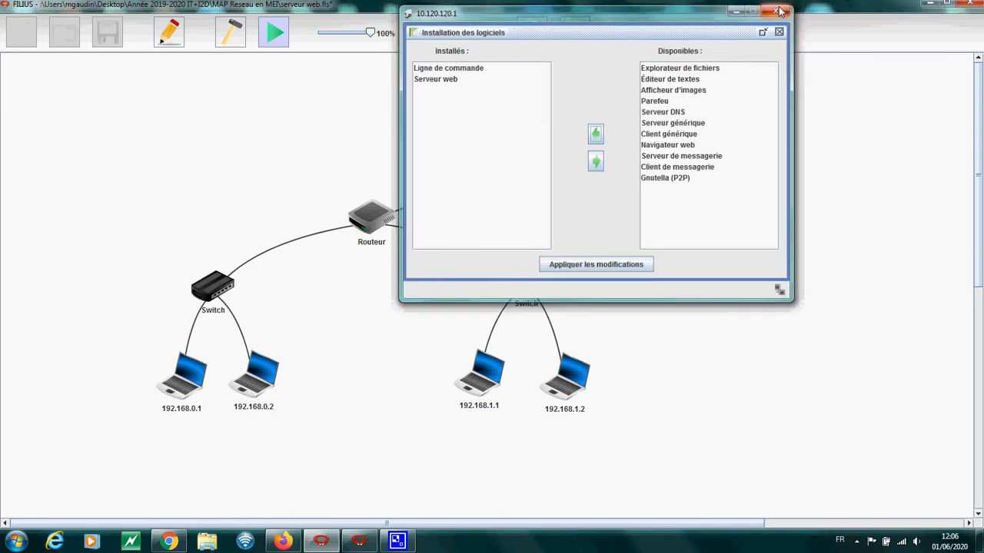
Add Ligne de commande and Navigateur web to the installed software list of laptop 192.168.0.2 and close its desktop
left_click(259, 381)
left_click(52, 61)
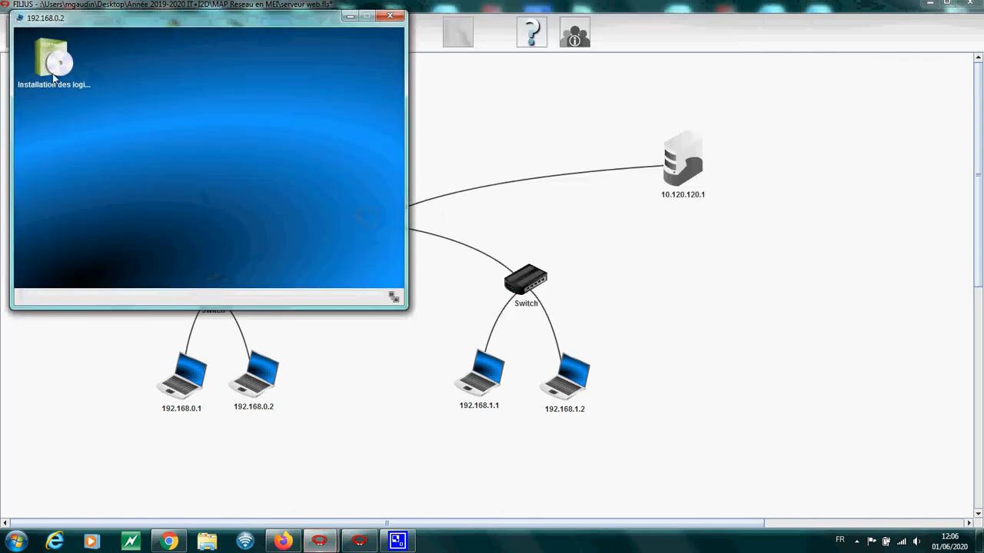
left_click(267, 74)
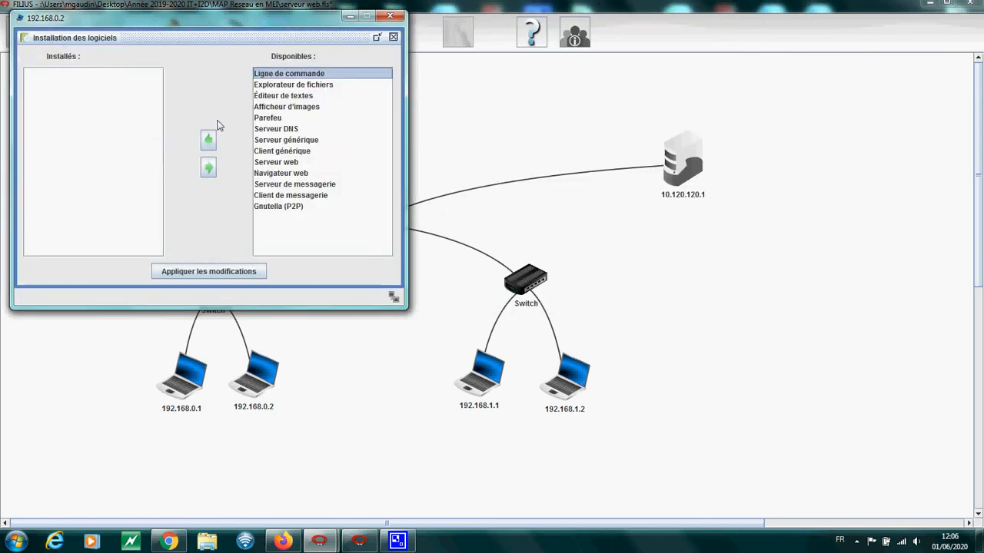
left_click(208, 139)
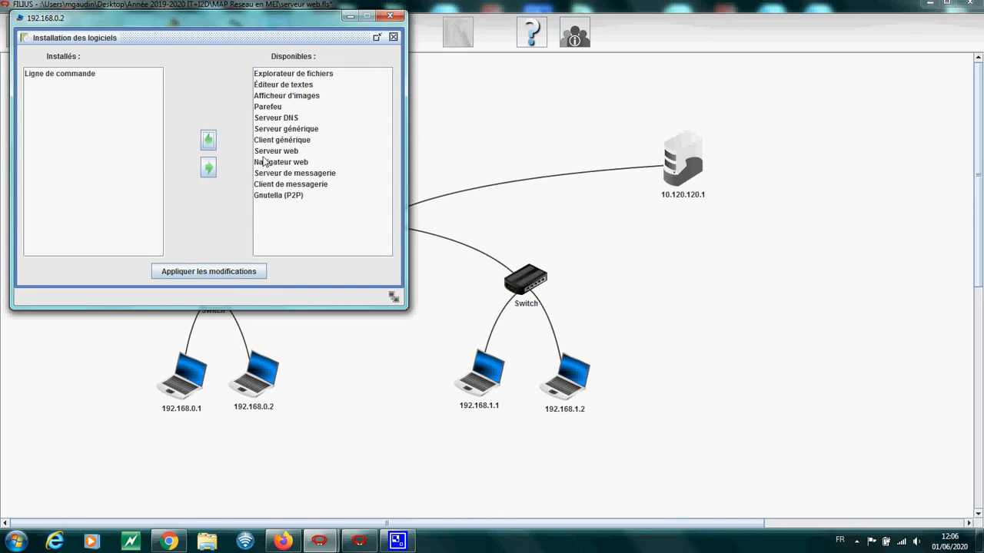
left_click(263, 163)
left_click(208, 139)
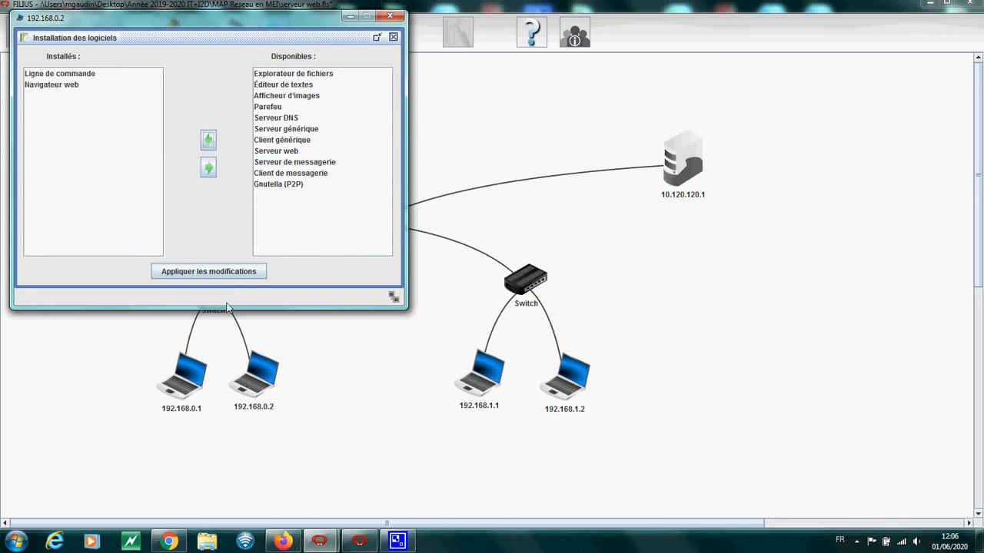
left_click(390, 16)
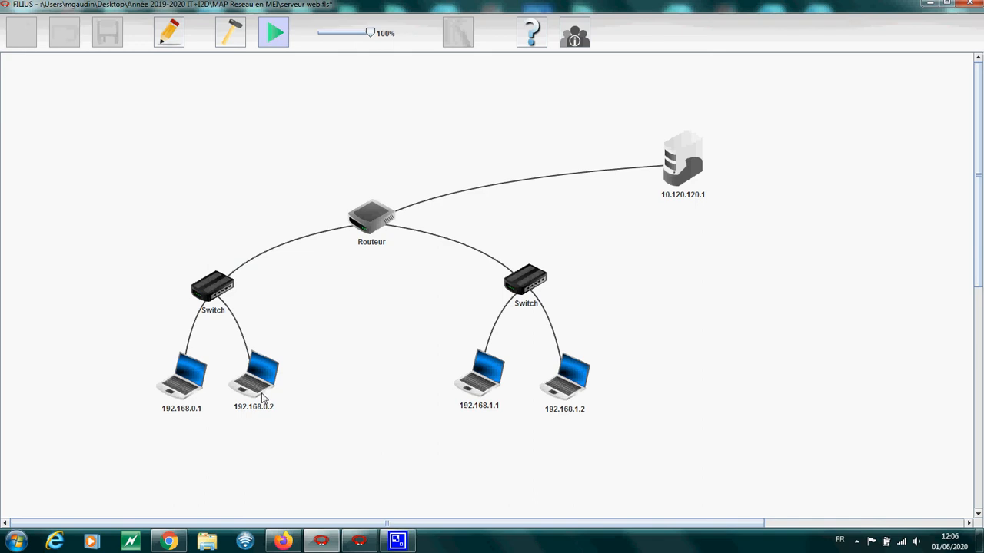
Review the installed and available software of server 10.120.120.1, highlighting Serveur web in the installed list
left_click(694, 173)
left_click(429, 83)
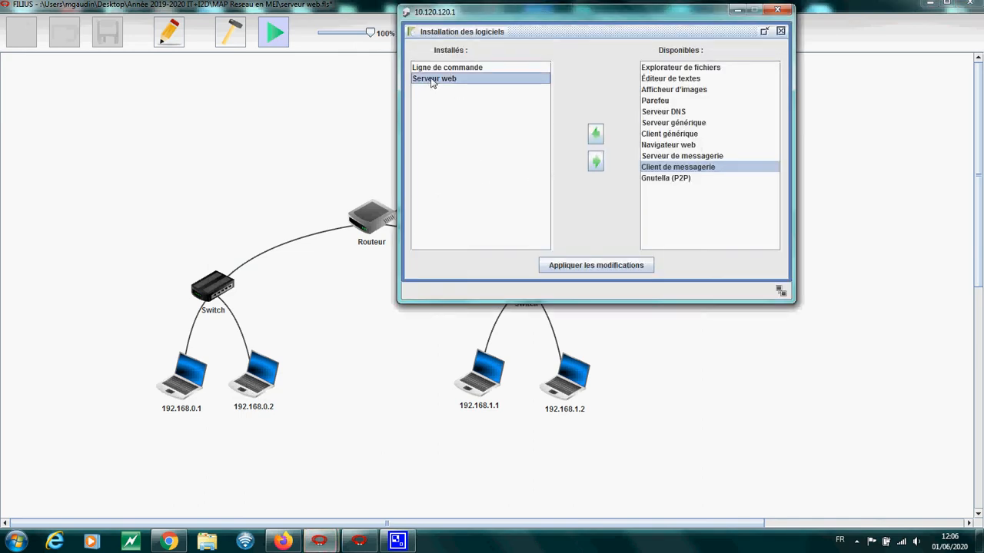
left_click(777, 10)
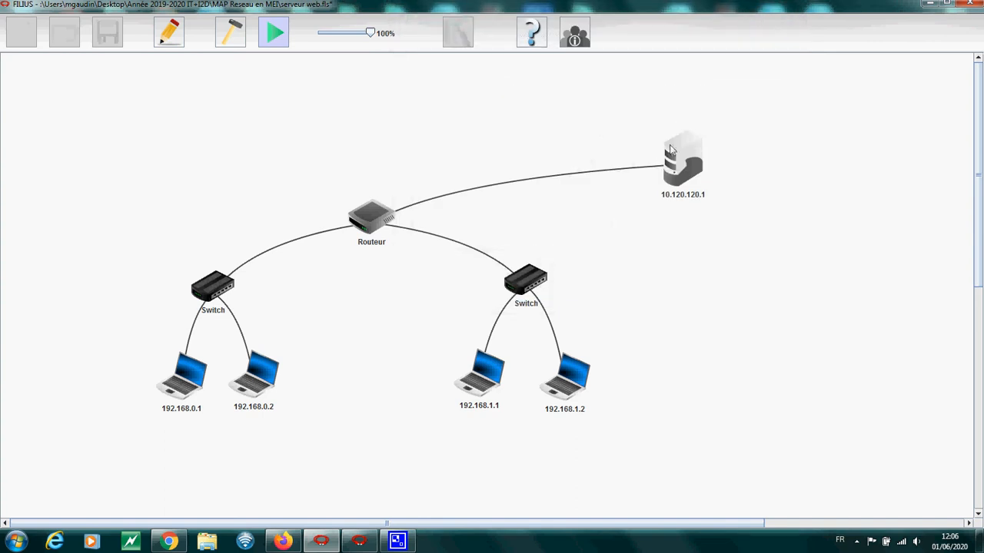
left_click(679, 163)
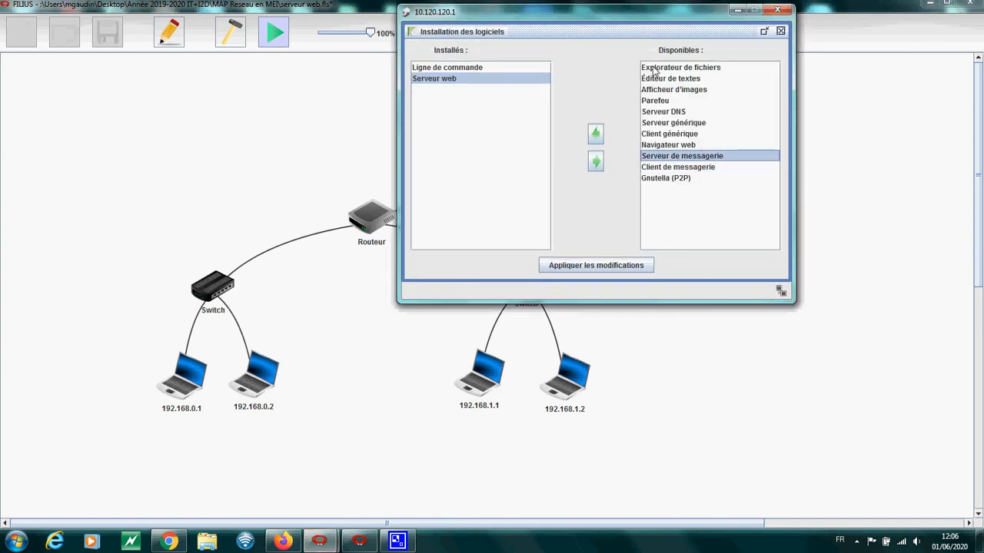
left_click(781, 31)
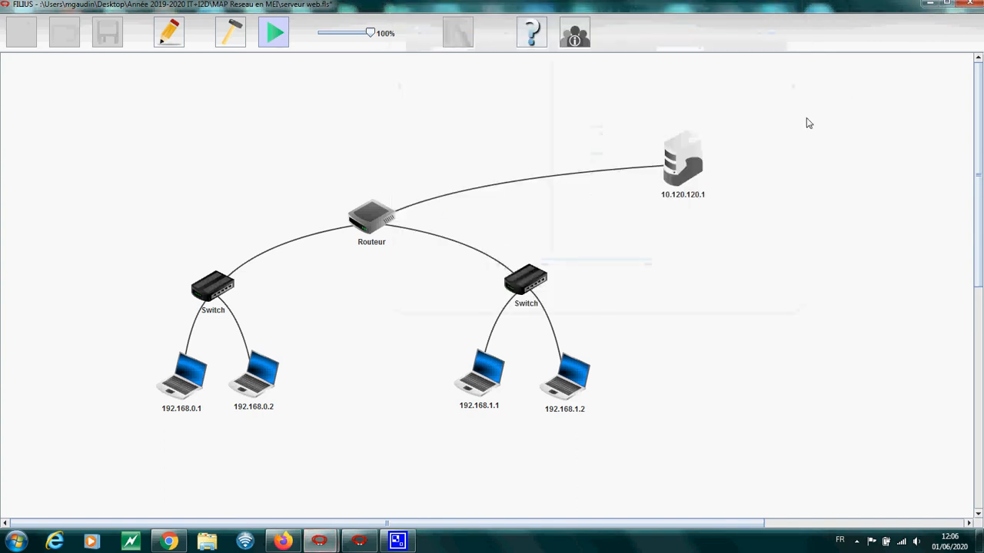
left_click(689, 165)
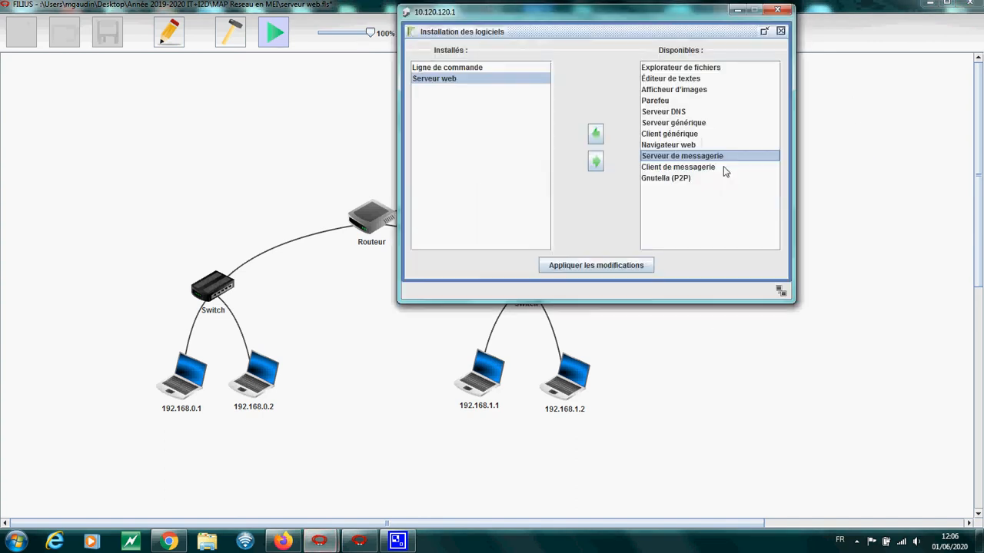
Apply the software selection on server 10.120.120.1, check that Serveur web is started, and close the desktop
left_click(588, 269)
left_click(599, 61)
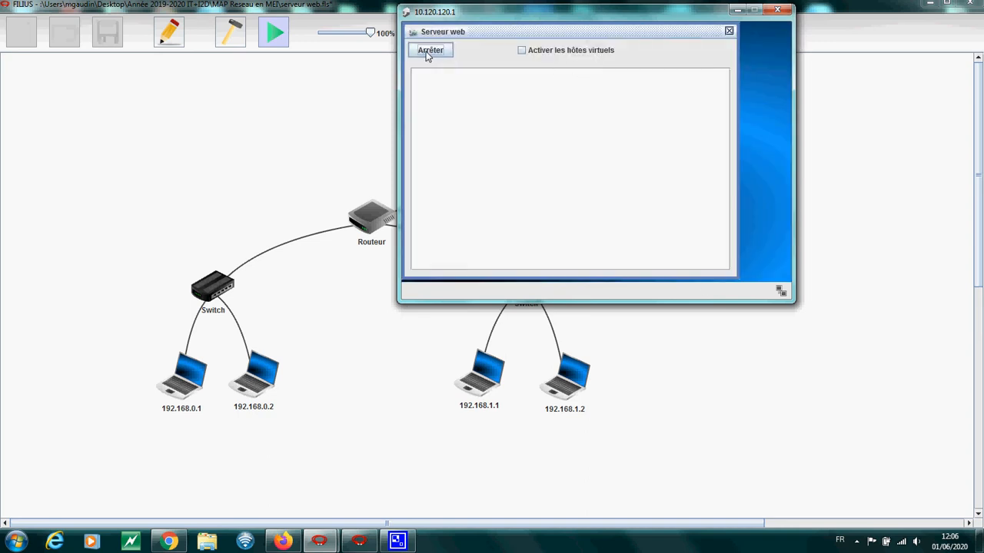
left_click(729, 31)
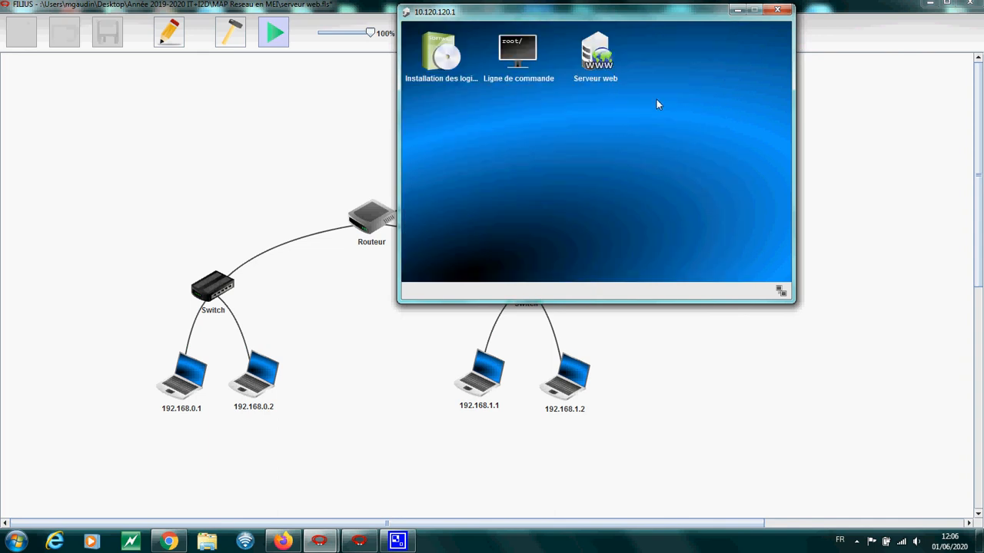
left_click(777, 10)
left_click(173, 393)
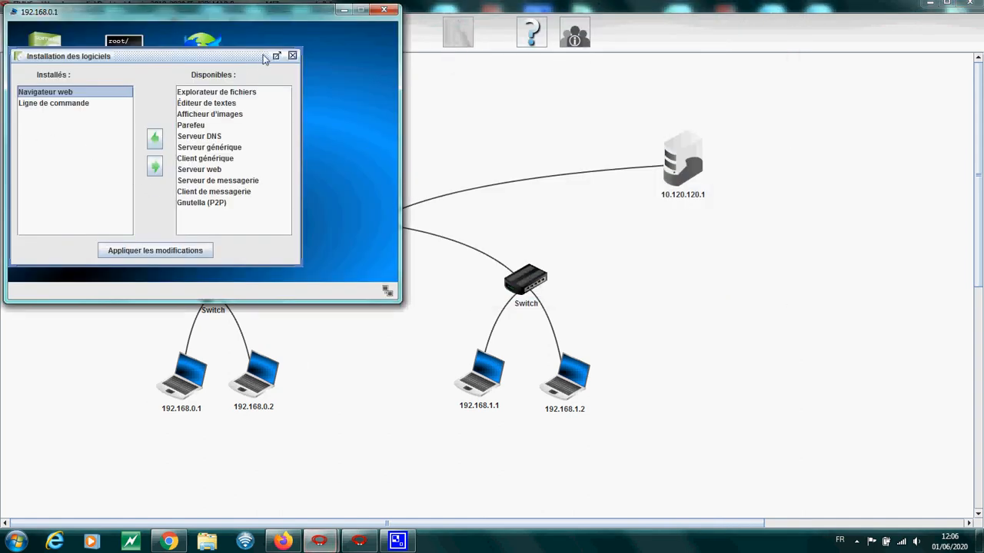
left_click(292, 56)
left_click(202, 60)
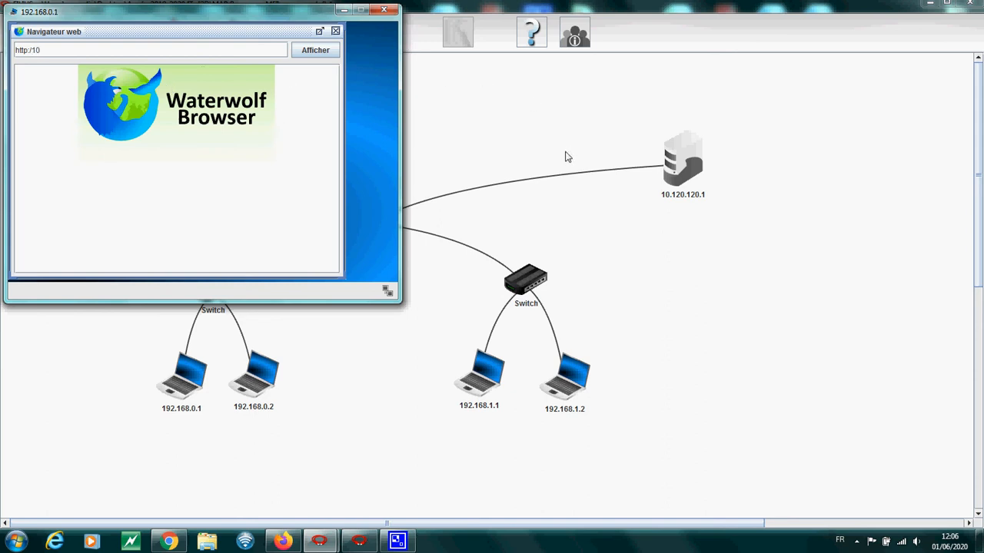
key("BackSpace")
type("0.120.120.1")
left_click(316, 51)
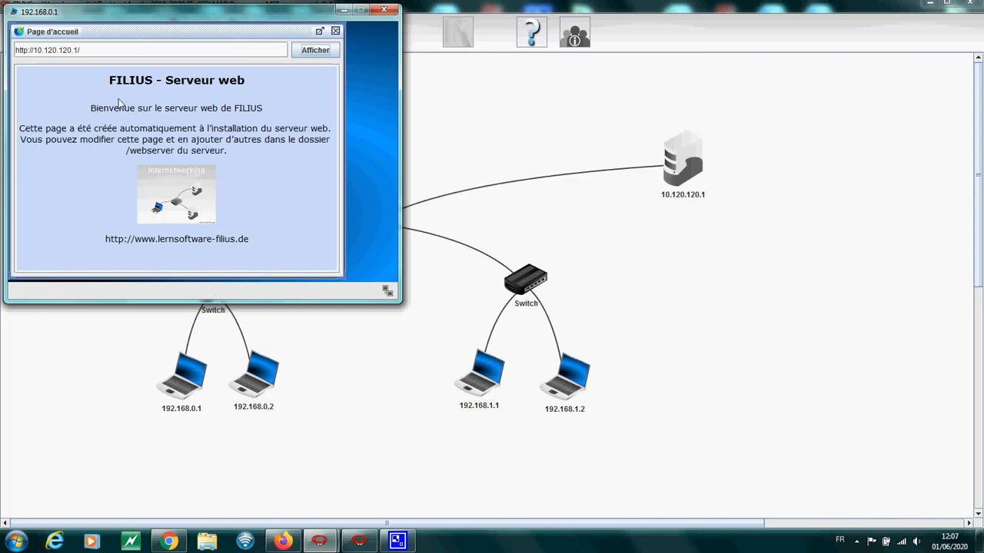
Examine the data exchanges of server 10.120.120.1 with a wider Destination column, inspect packet 24's details, and close the log
right_click(680, 172)
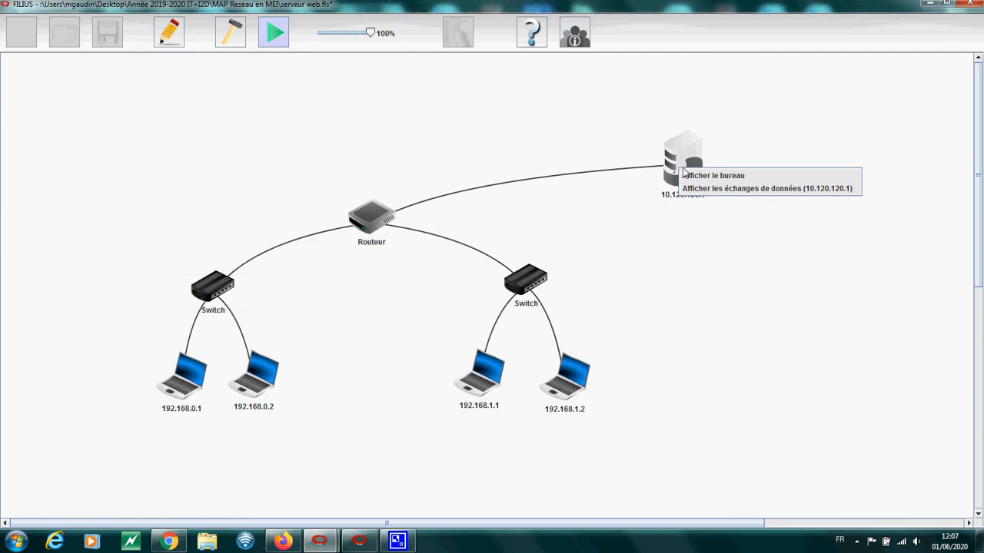
left_click(732, 189)
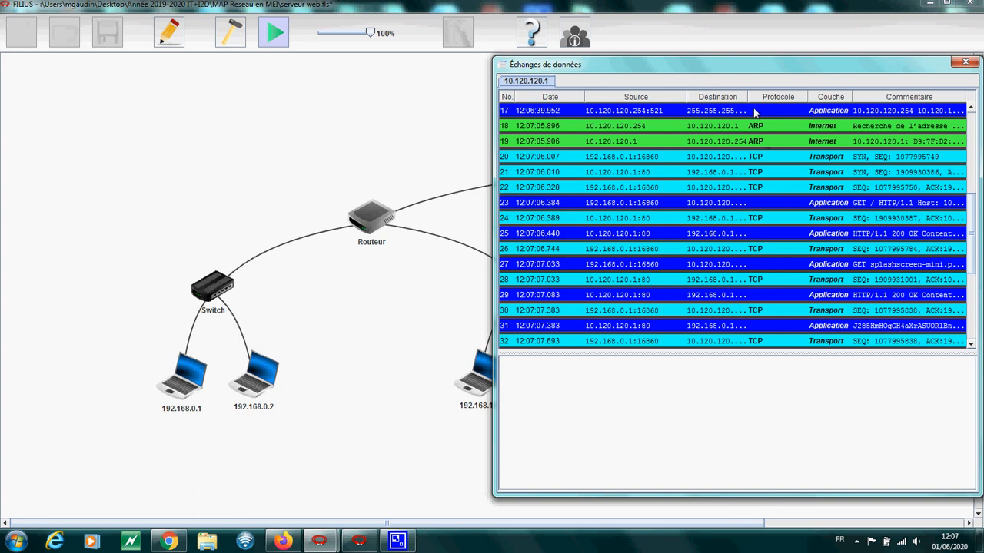
left_click_drag(749, 97, 779, 95)
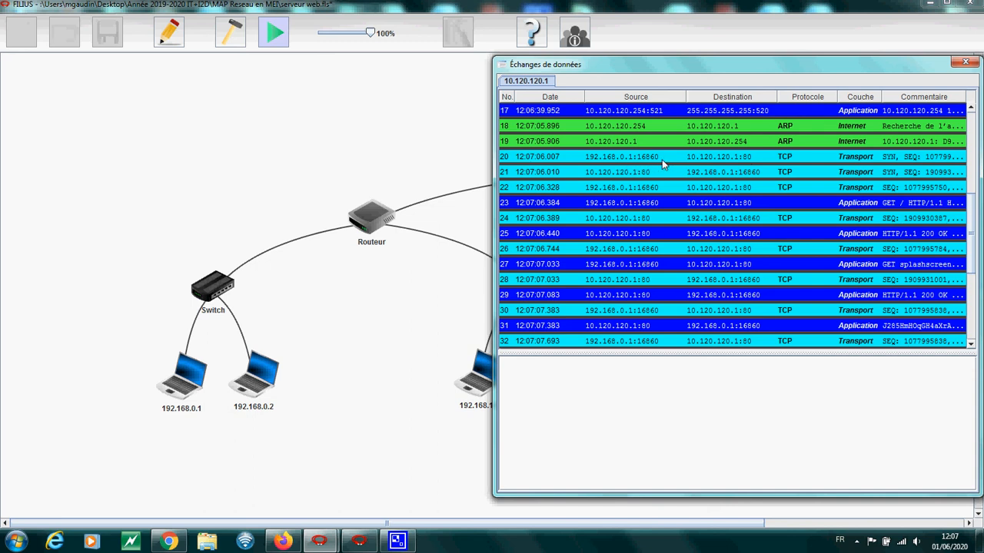
left_click(607, 223)
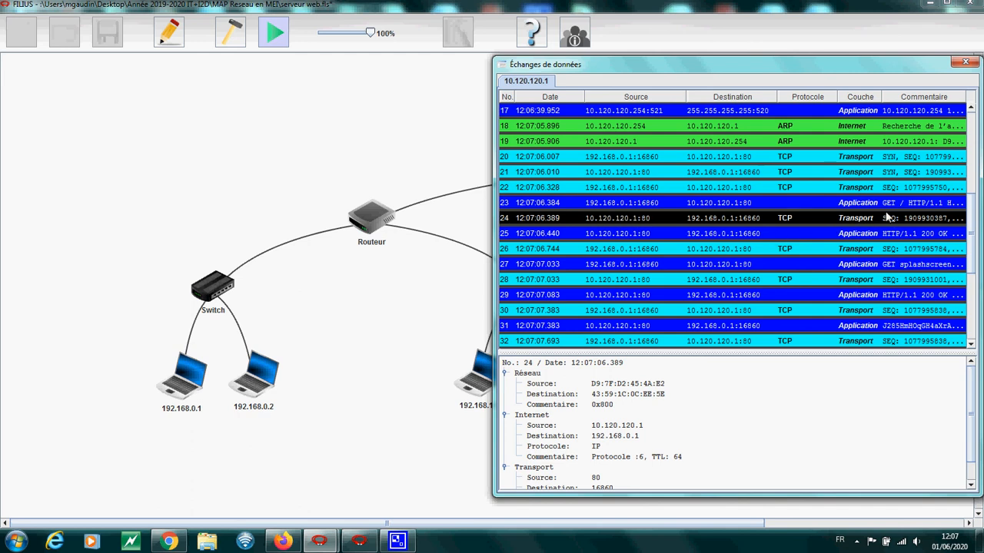
left_click(964, 63)
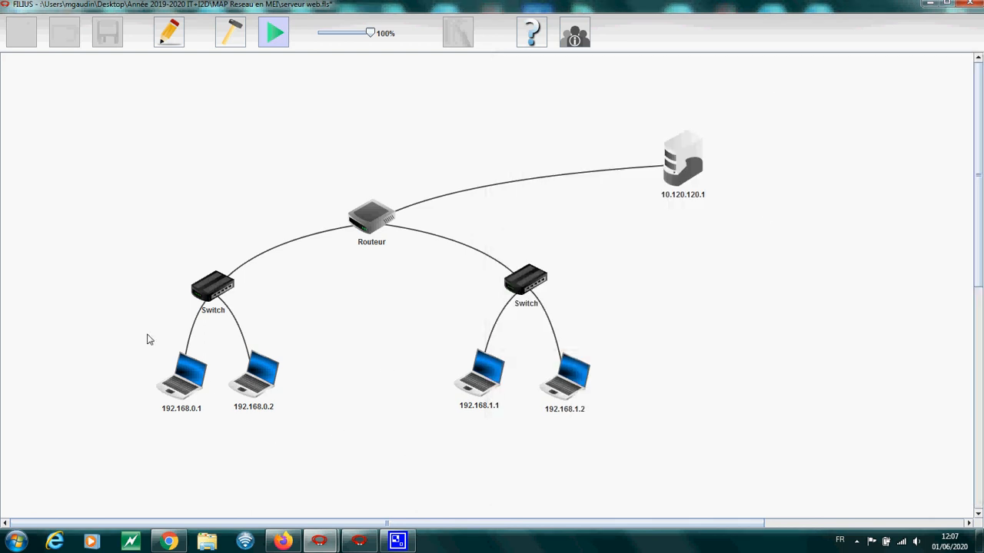
Install Ligne de commande and Navigateur web on laptop 192.168.0.2 and apply the changes
left_click(258, 377)
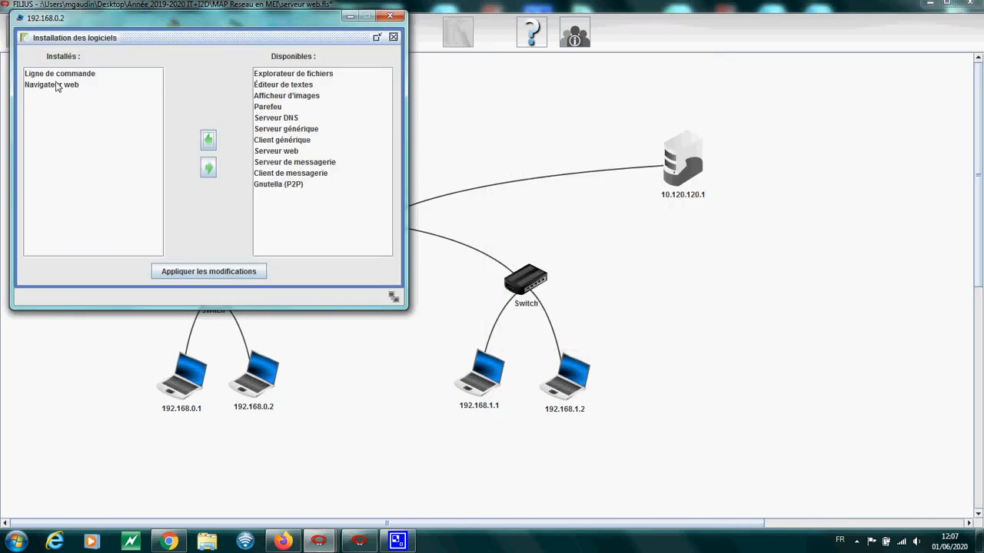
left_click(393, 39)
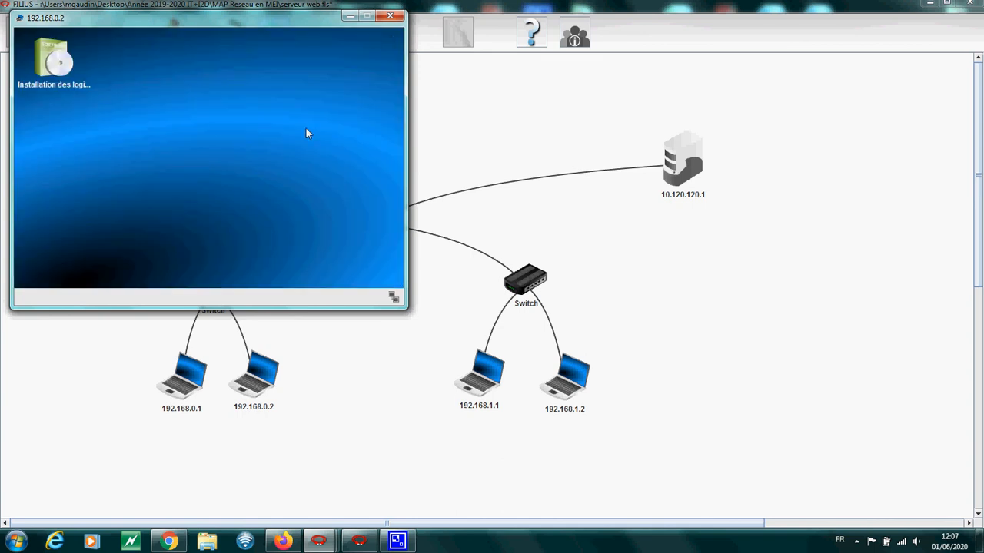
double_click(52, 60)
left_click(140, 258)
double_click(48, 61)
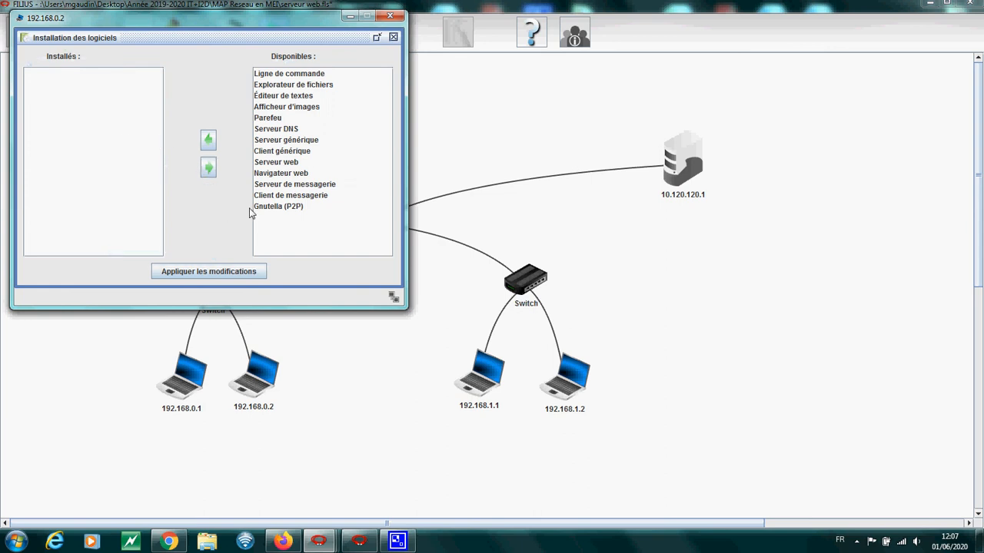
left_click(286, 74)
left_click(207, 139)
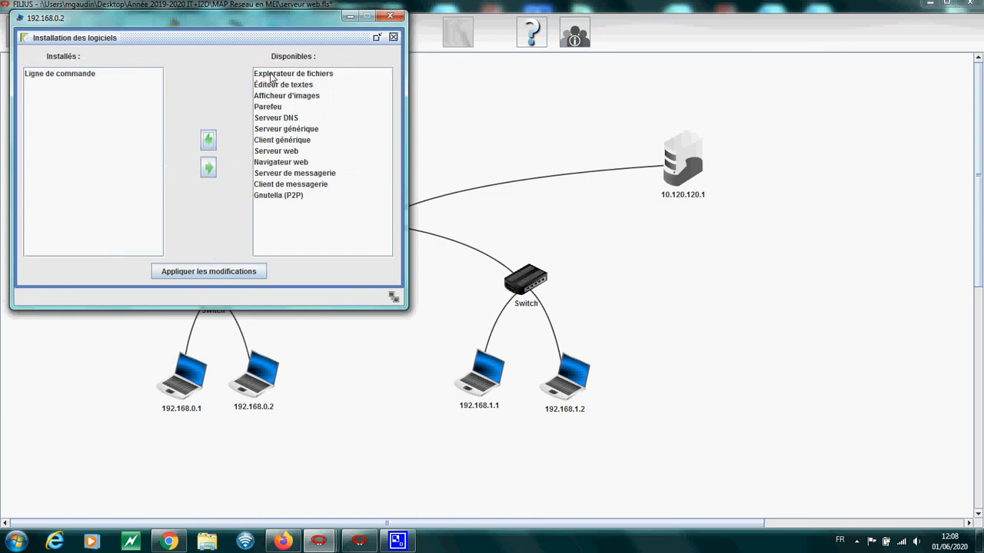
left_click(271, 153)
left_click(281, 162)
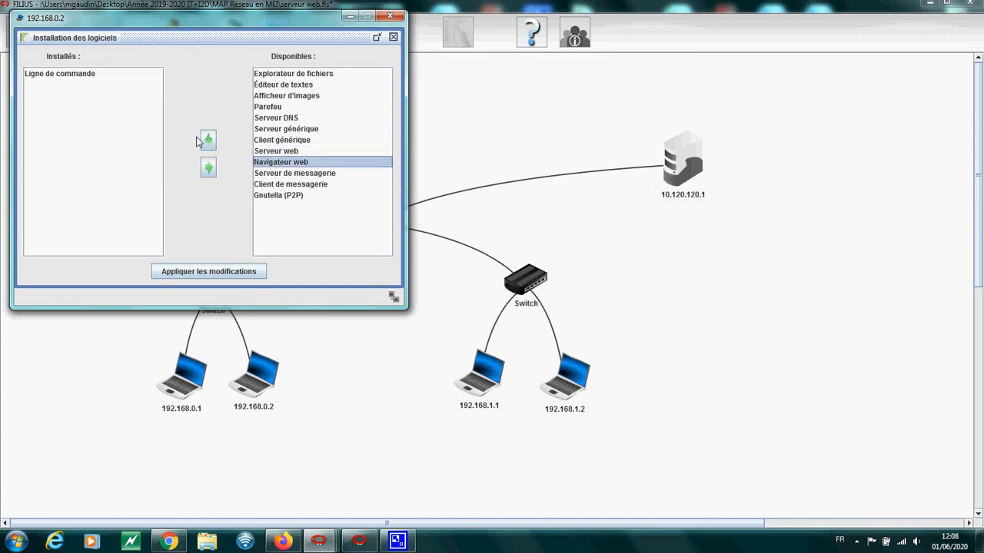
left_click(208, 139)
left_click(209, 271)
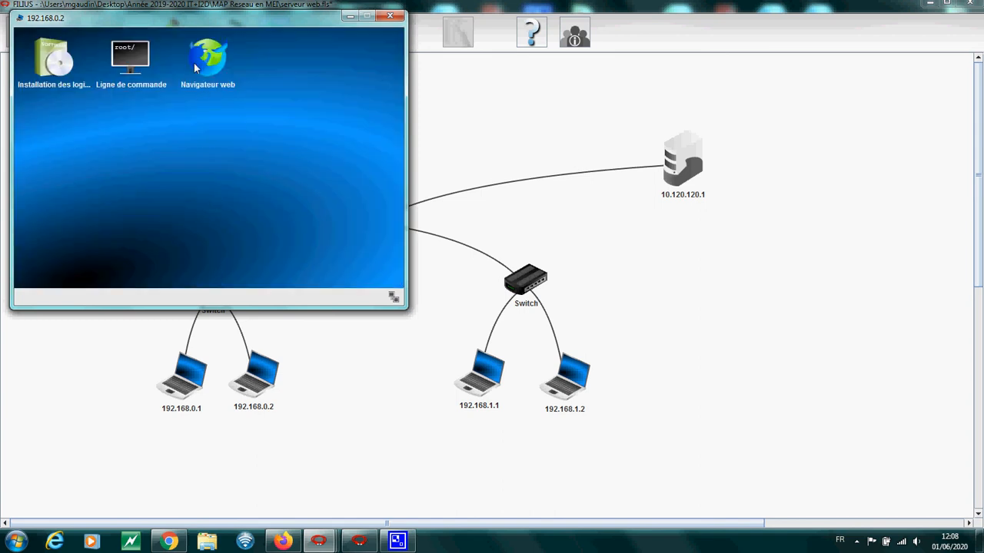
left_click(222, 63)
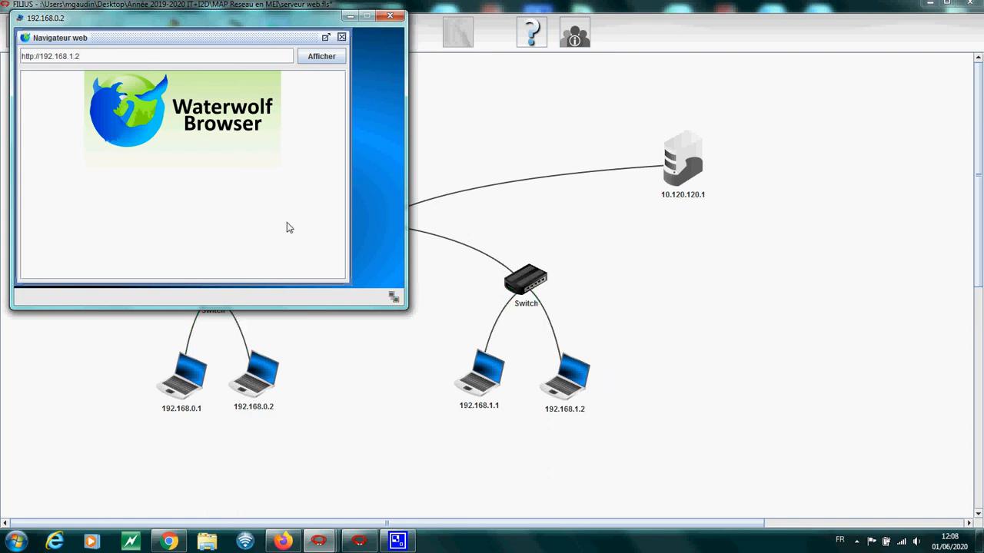
left_click(313, 59)
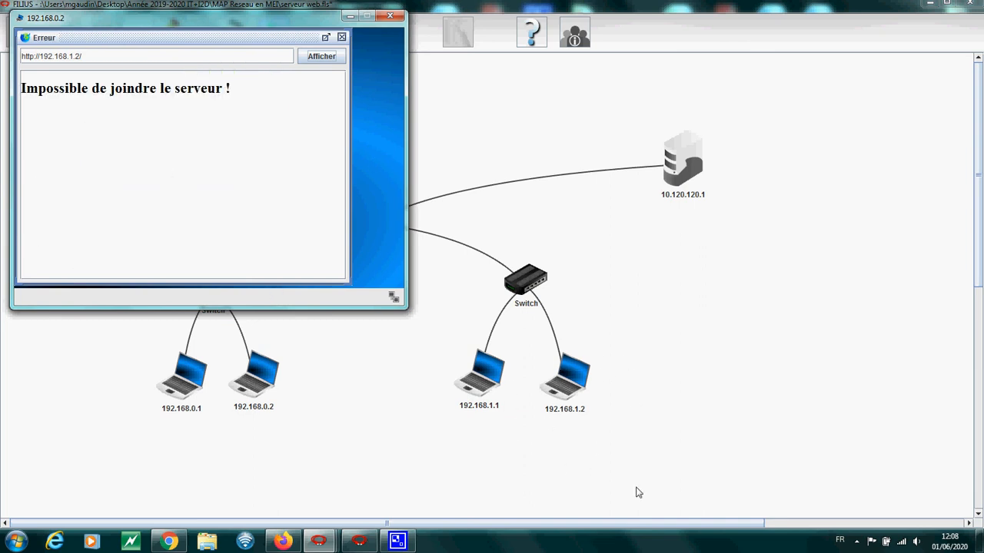
left_click(106, 61)
type("120.120.1")
left_click(345, 60)
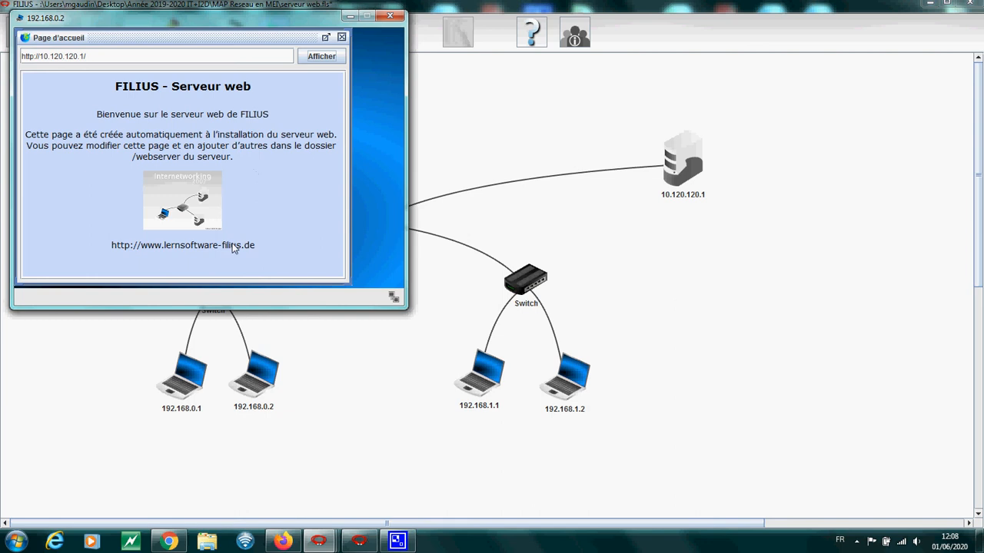
left_click(341, 37)
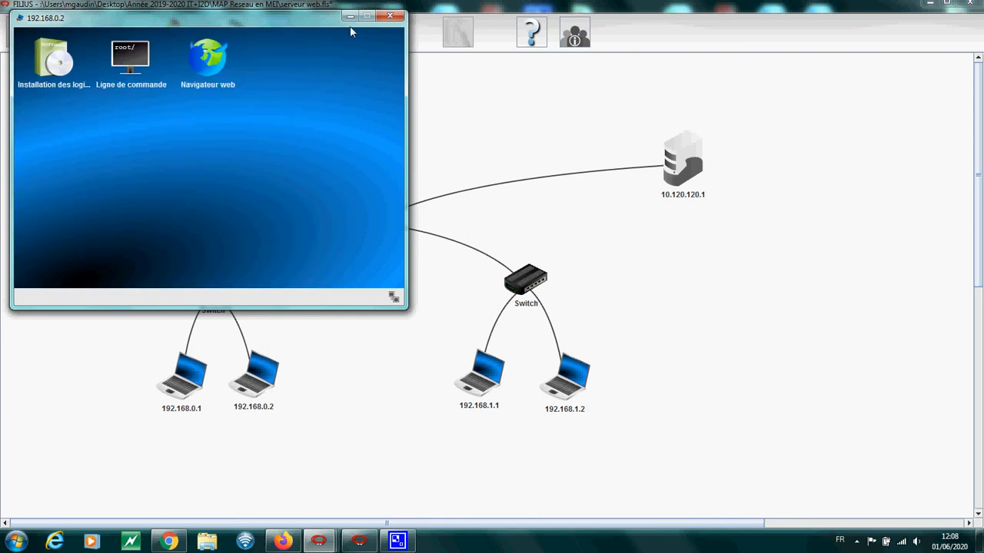
left_click(350, 16)
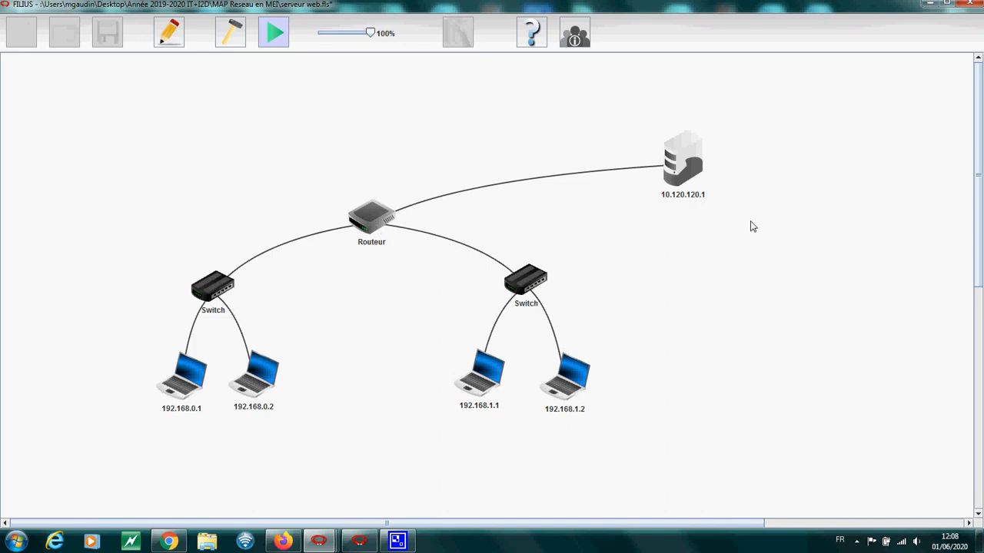
Close the web browser and the desktop of laptop 192.168.0.1
double_click(188, 387)
left_click(336, 31)
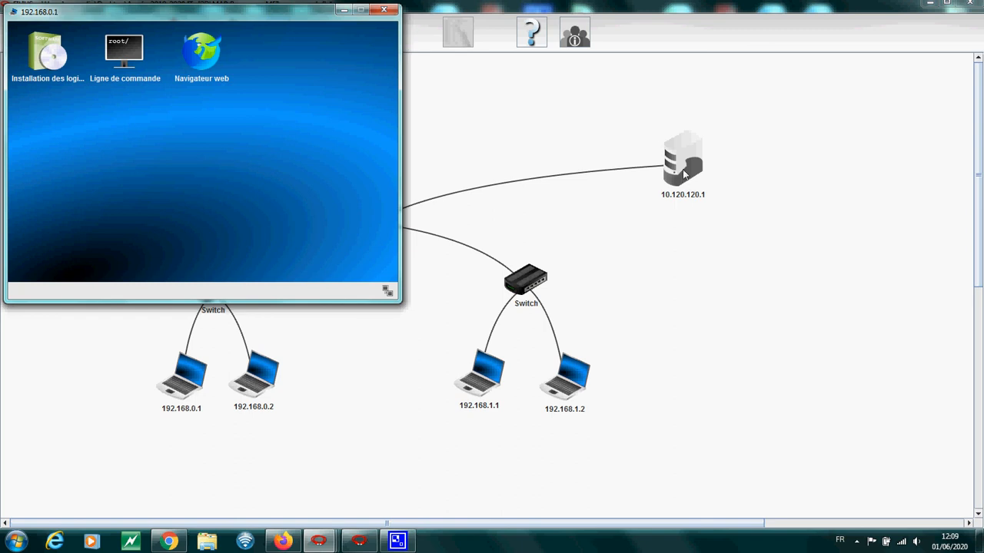
left_click(383, 9)
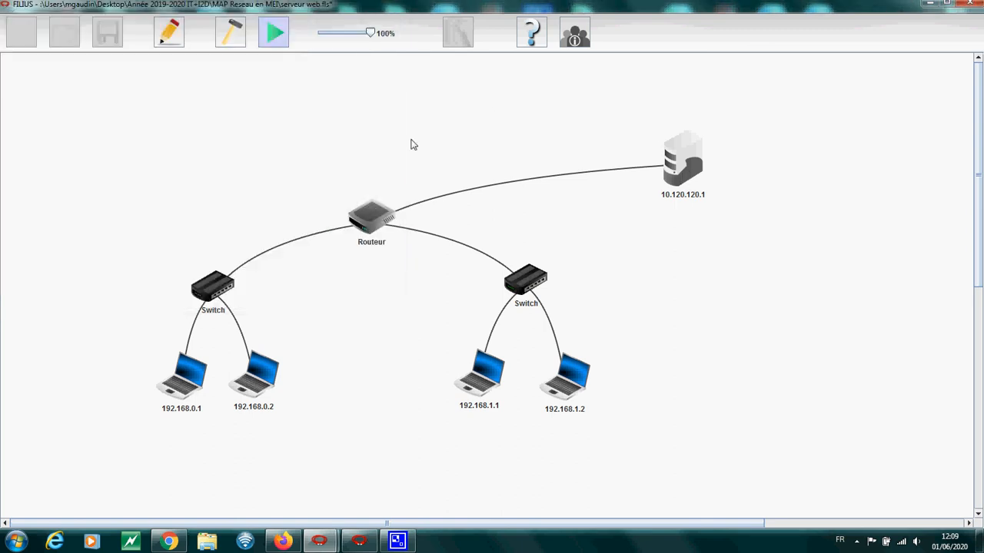
left_click(856, 541)
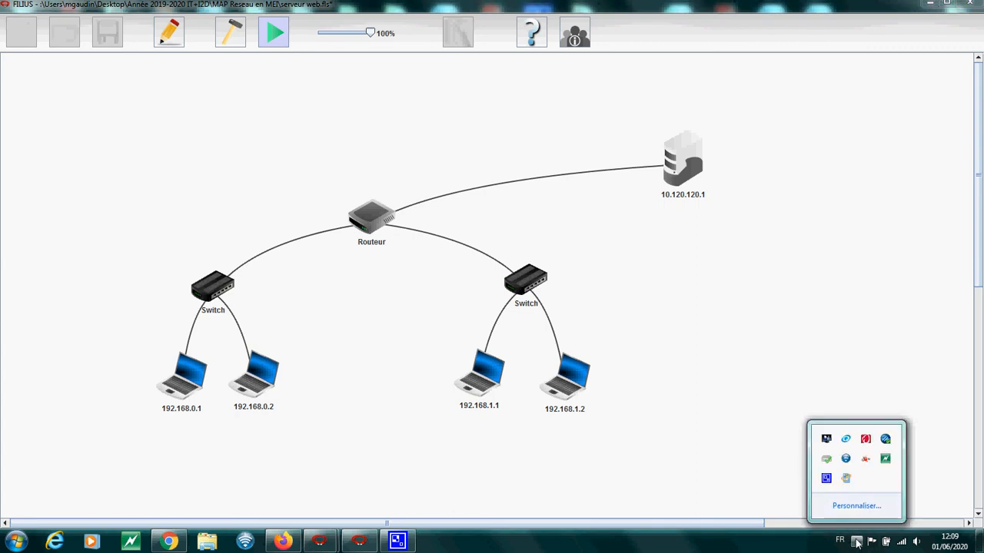